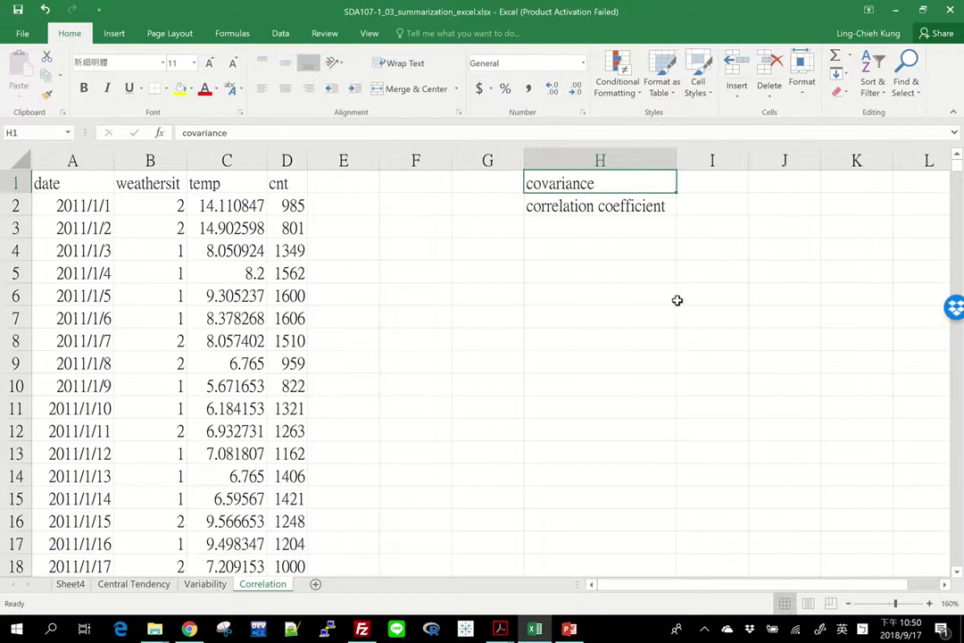
{"action": "key", "text": "Down"}
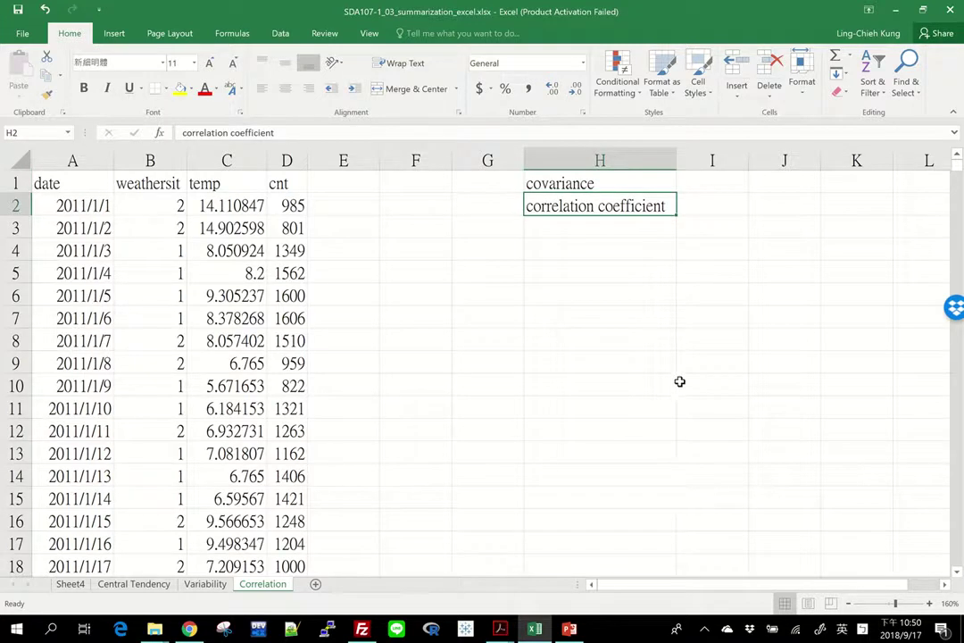
{"action": "left_click", "coordinate": [608, 183]}
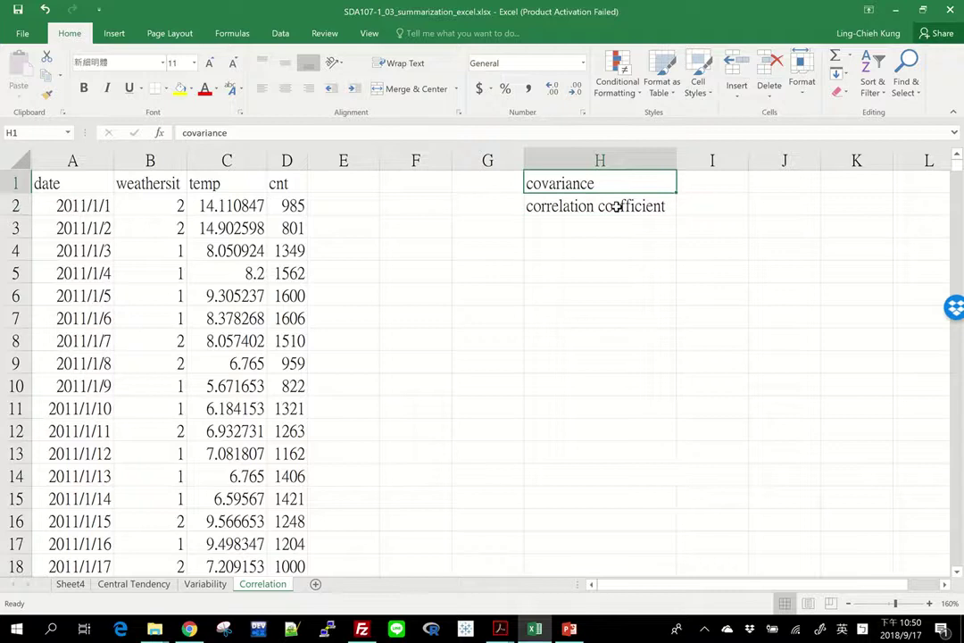
{"action": "left_click", "coordinate": [616, 207]}
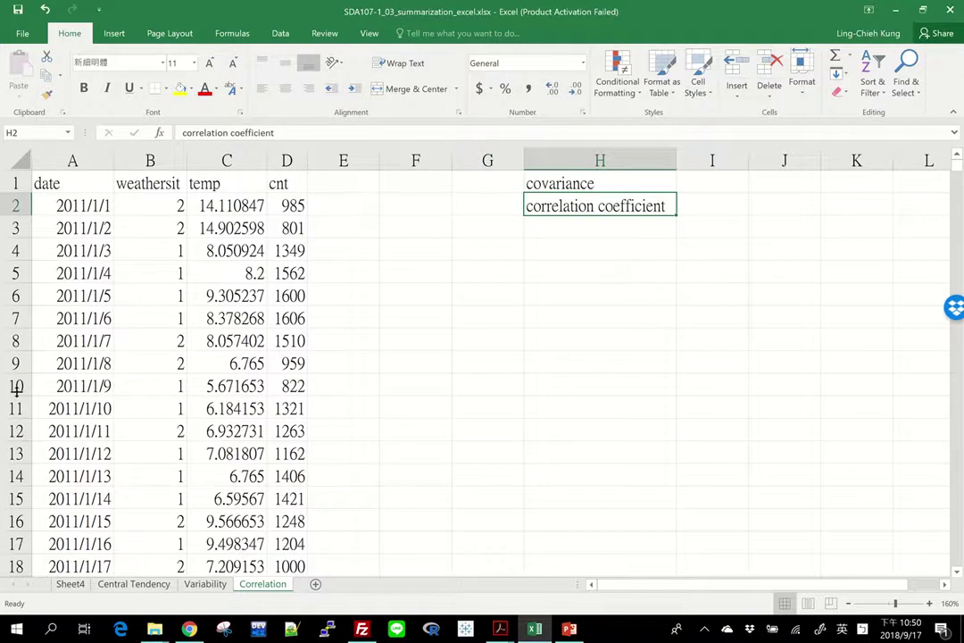
Insert 12 blank rows above the 2011/1/10 record, at rows 11 to 22, to set apart the first nine days.
{"action": "left_click_drag", "start_coordinate": [14, 408], "coordinate": [13, 435]}
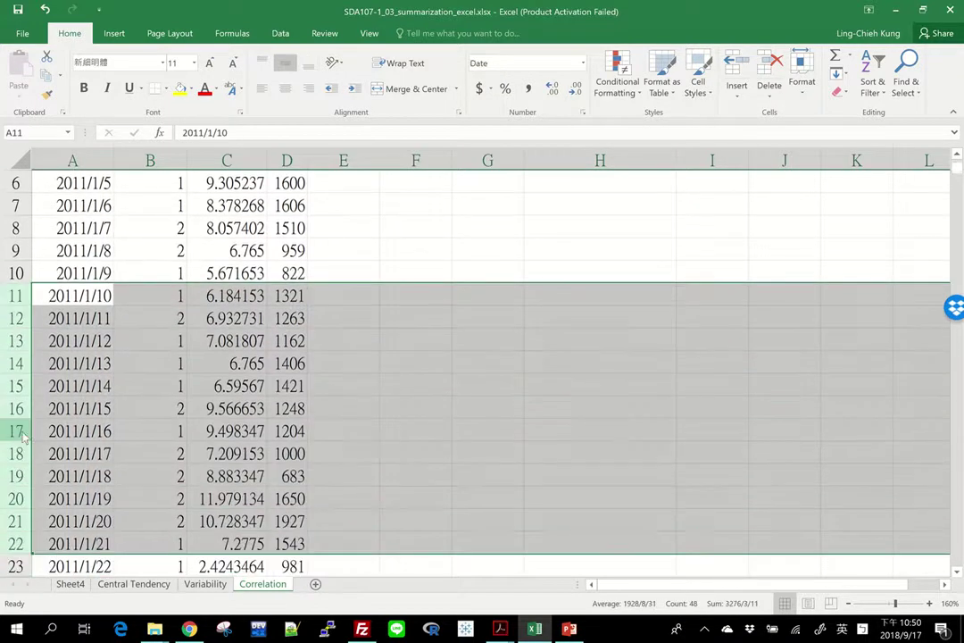
{"action": "right_click", "coordinate": [16, 434]}
{"action": "left_click", "coordinate": [87, 318]}
{"action": "scroll", "coordinate": [376, 368], "scroll_direction": "up", "scroll_amount": 2}
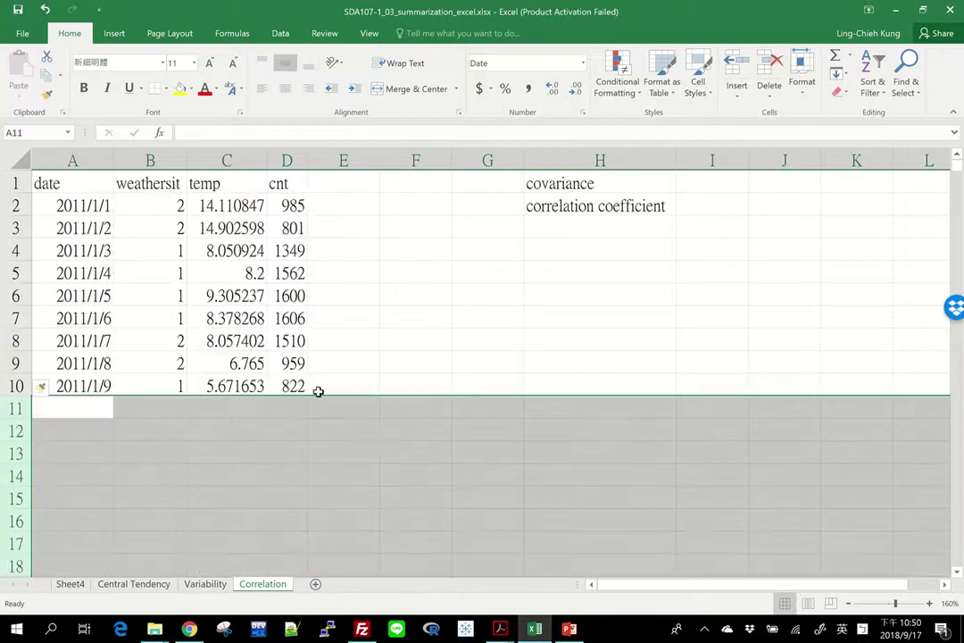
{"action": "left_click_drag", "start_coordinate": [280, 328], "coordinate": [284, 206]}
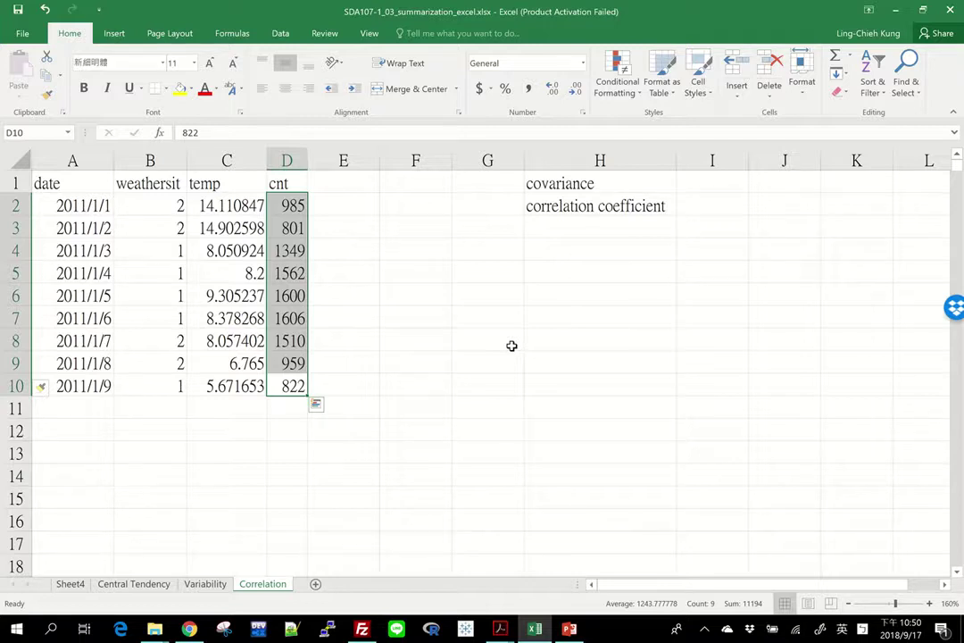
{"action": "key", "text": "Down"}
{"action": "key", "text": "Left"}
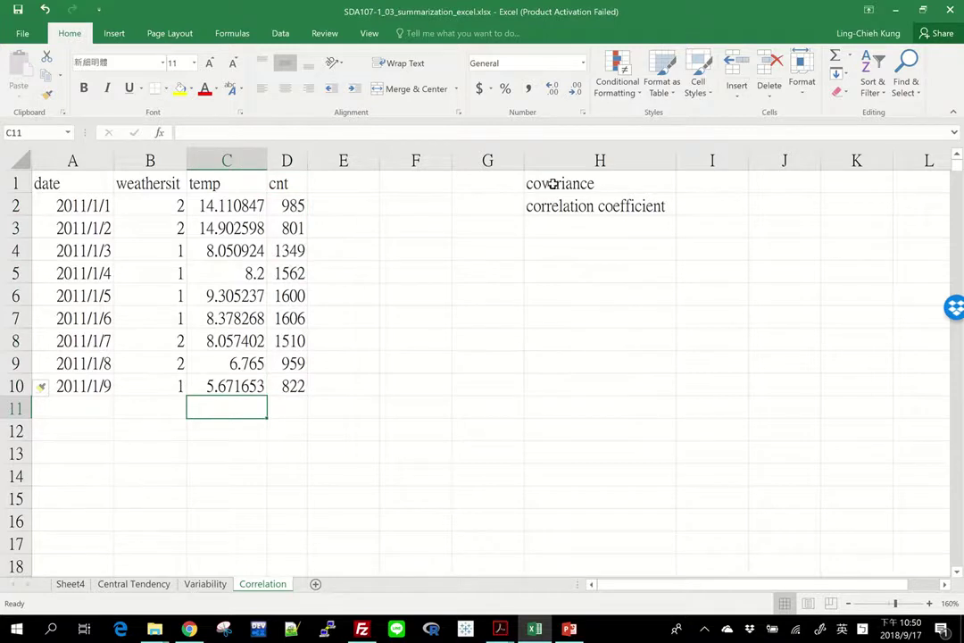
{"action": "left_click", "coordinate": [555, 185]}
{"action": "mouse_move", "coordinate": [228, 205]}
{"action": "left_mouse_down"}
{"action": "mouse_move", "coordinate": [277, 230]}
{"action": "mouse_move", "coordinate": [275, 419]}
{"action": "mouse_move", "coordinate": [290, 366]}
{"action": "mouse_move", "coordinate": [294, 385]}
{"action": "mouse_move", "coordinate": [260, 371]}
{"action": "mouse_move", "coordinate": [229, 203]}
{"action": "left_mouse_up"}
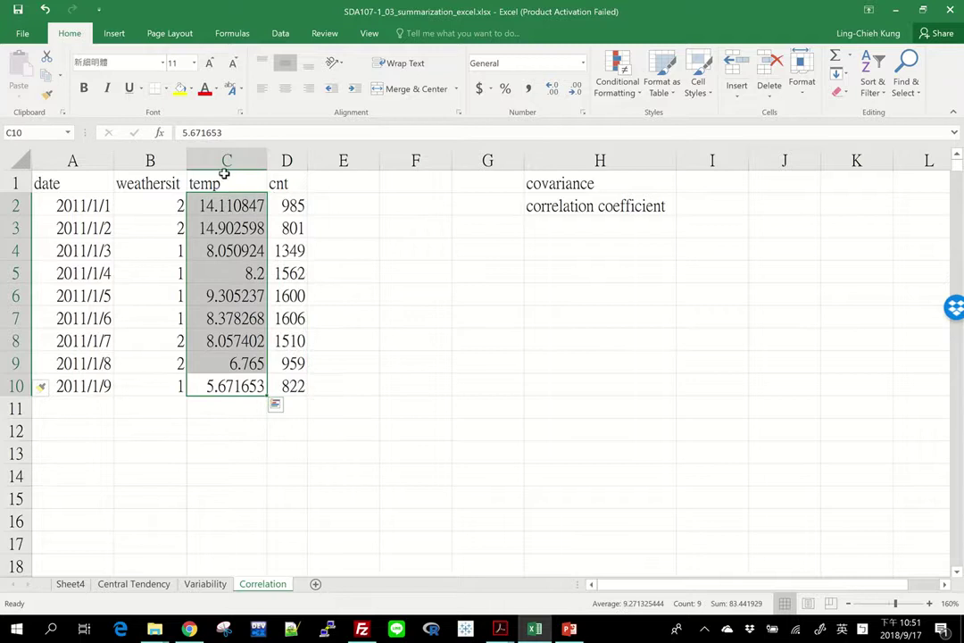
{"action": "left_click_drag", "start_coordinate": [293, 216], "coordinate": [286, 386]}
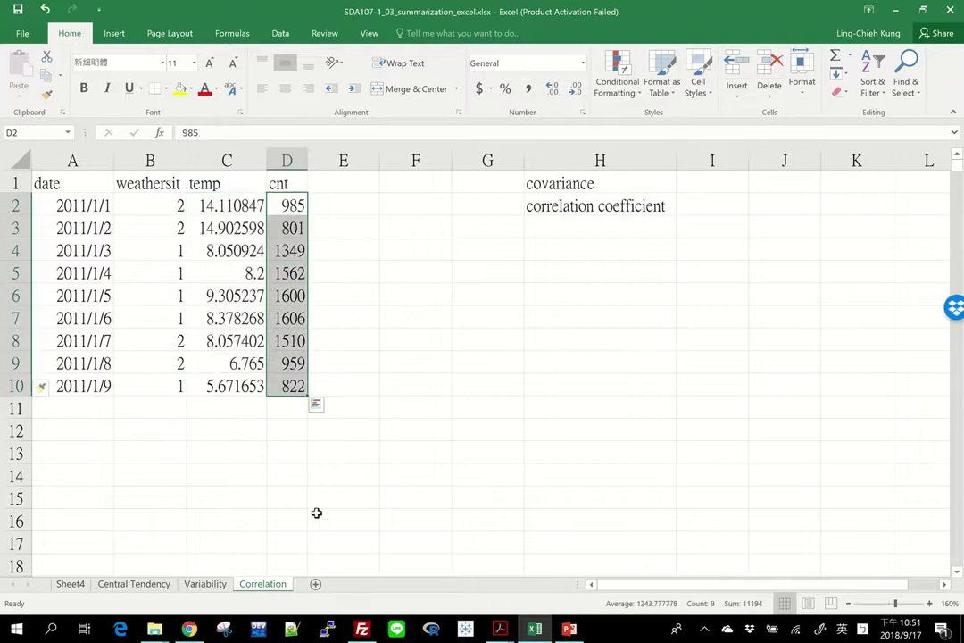
Calculate the temp average in C11 with =AVERAGE(C2:C10) and copy the formula across to D11 for cnt.
{"action": "left_click", "coordinate": [299, 404]}
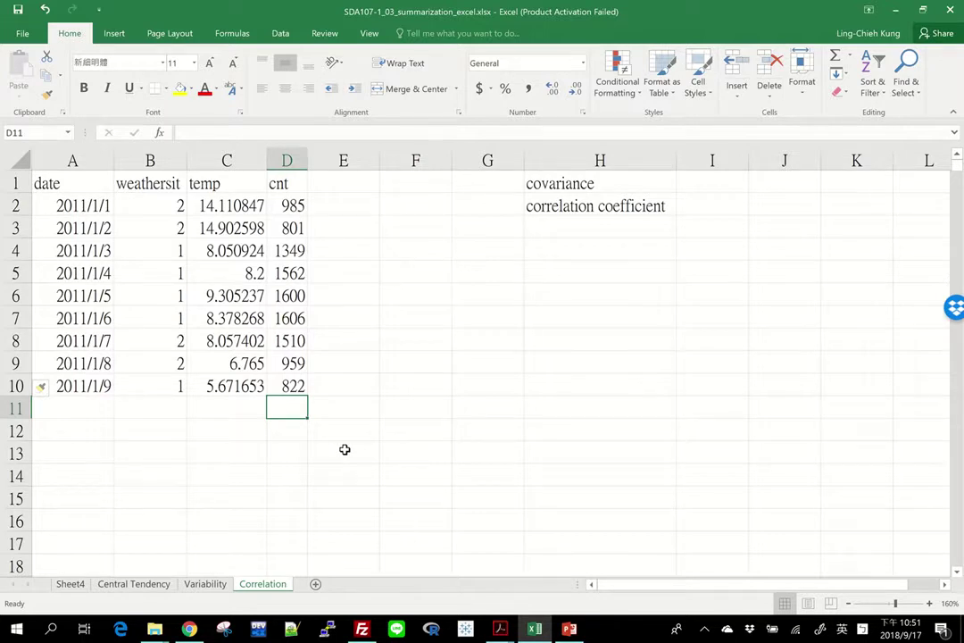
{"action": "key", "text": "Left"}
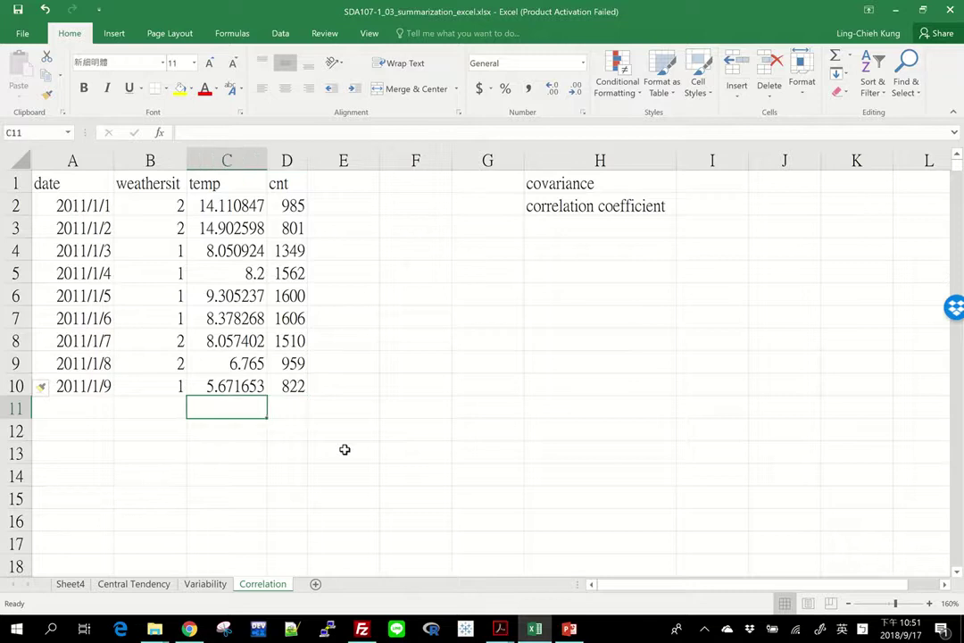
{"action": "type", "text": "=average("}
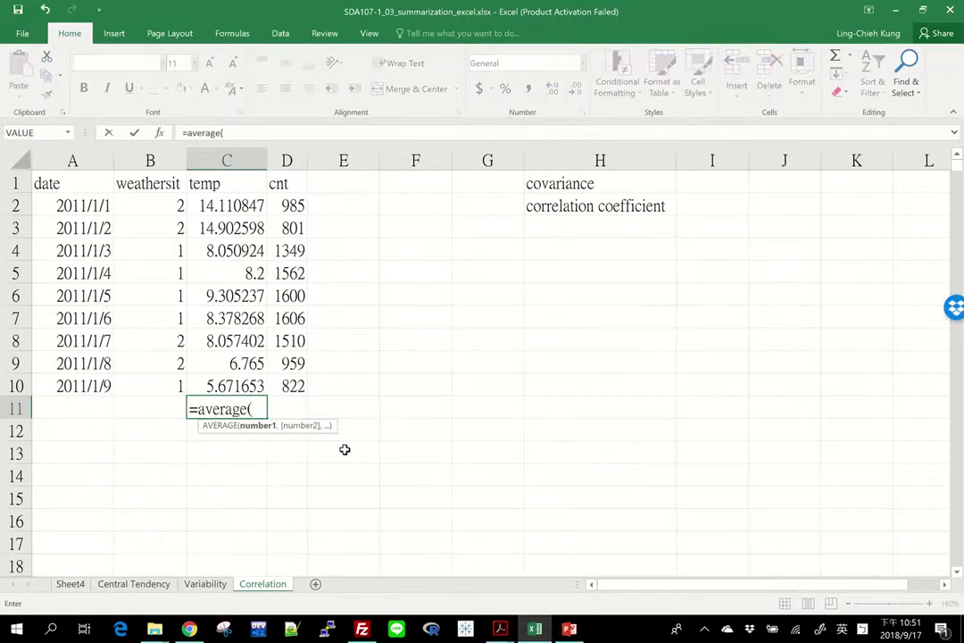
{"action": "key", "text": "Up"}
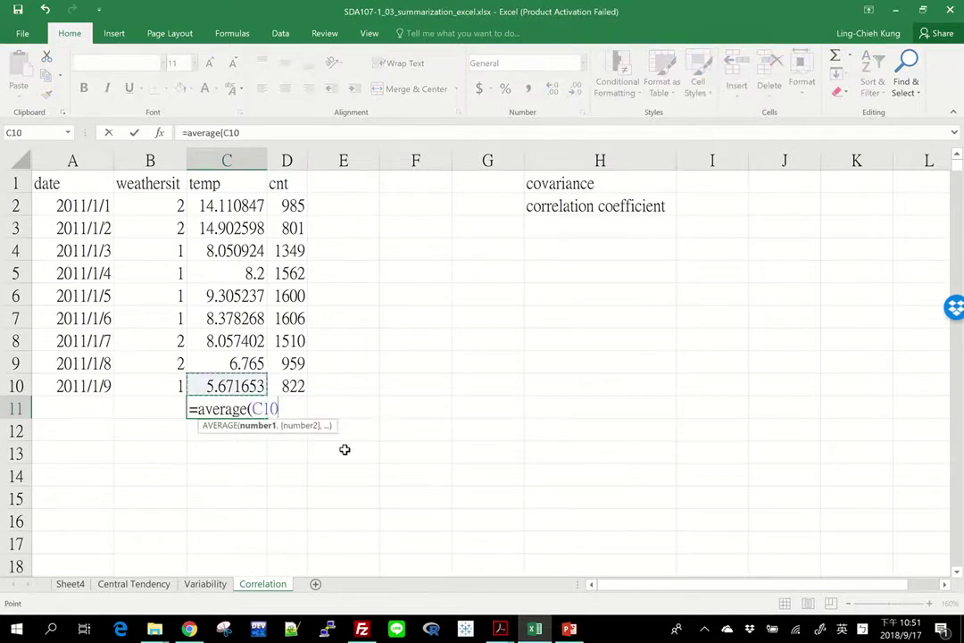
{"action": "key", "text": "shift+Up"}
{"action": "key", "text": "shift+Up"}
{"action": "key", "text": "shift+Up"}
{"action": "key", "text": "shift+Up"}
{"action": "key", "text": "shift+Up"}
{"action": "key", "text": "shift+Up"}
{"action": "key", "text": "shift+Up"}
{"action": "key", "text": "shift+Up"}
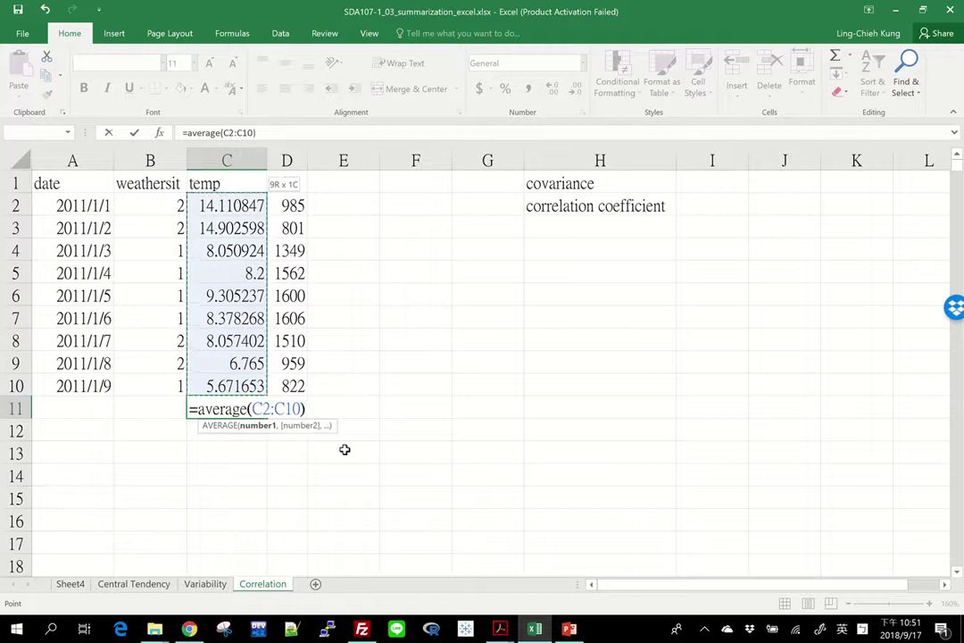
{"action": "key", "text": "Return"}
{"action": "left_click", "coordinate": [252, 410]}
{"action": "left_click_drag", "start_coordinate": [265, 417], "coordinate": [291, 420]}
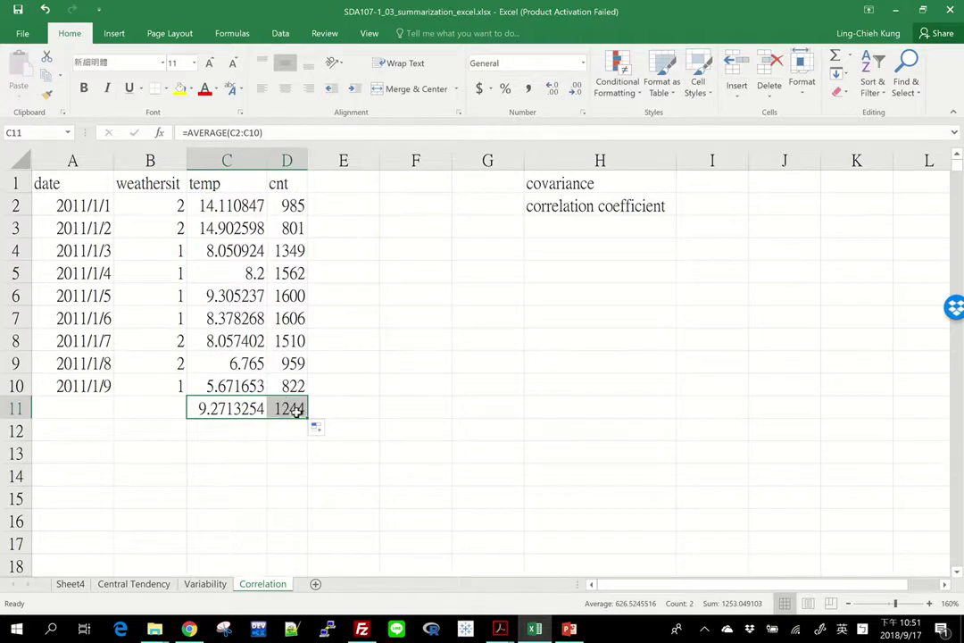
Enter the header "temp - avg" in cell E1.
{"action": "left_click", "coordinate": [343, 206]}
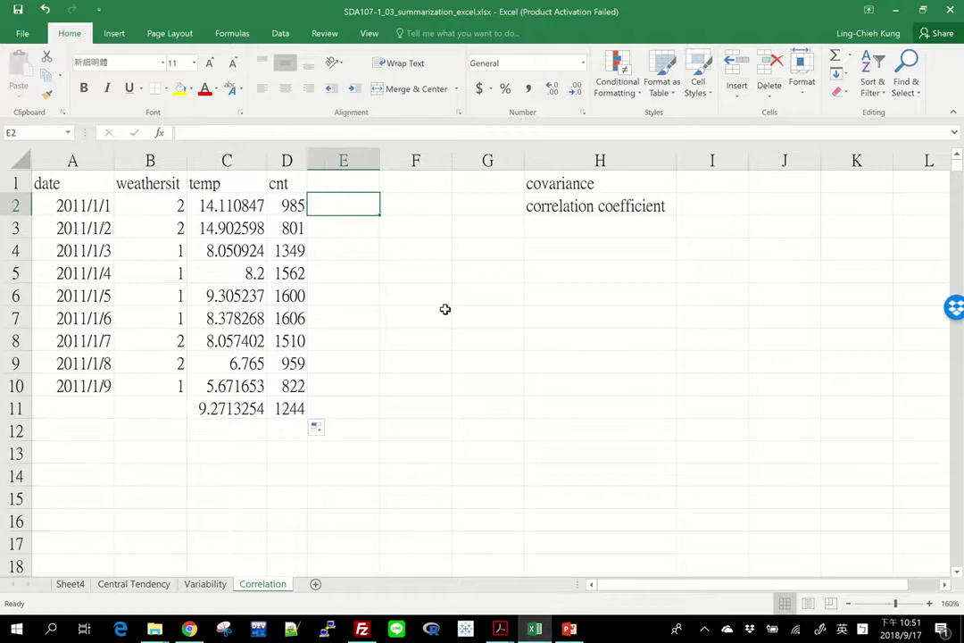
{"action": "key", "text": "Up"}
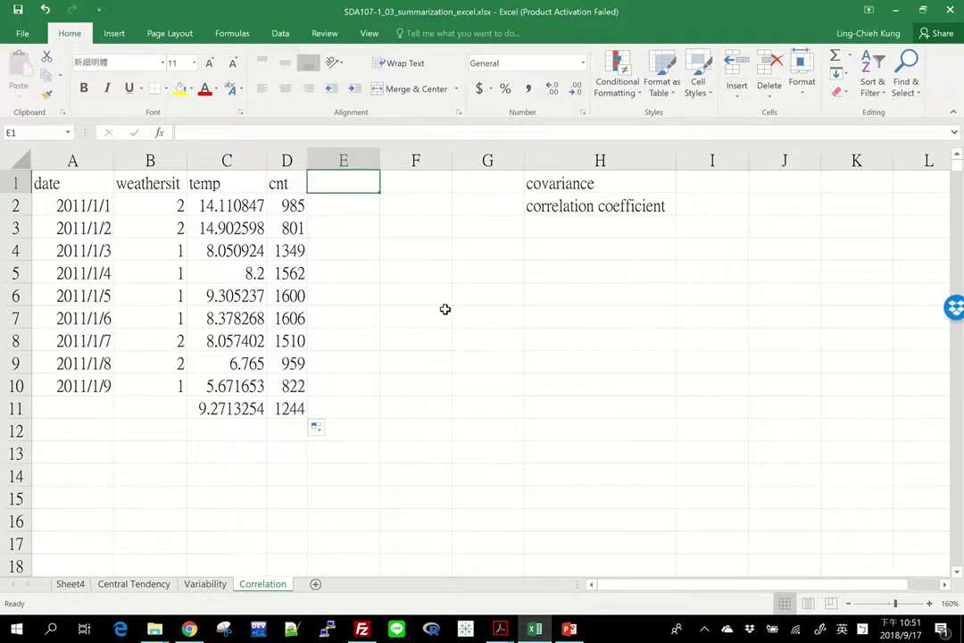
{"action": "key", "text": "Down"}
{"action": "key", "text": "Left"}
{"action": "key", "text": "Left"}
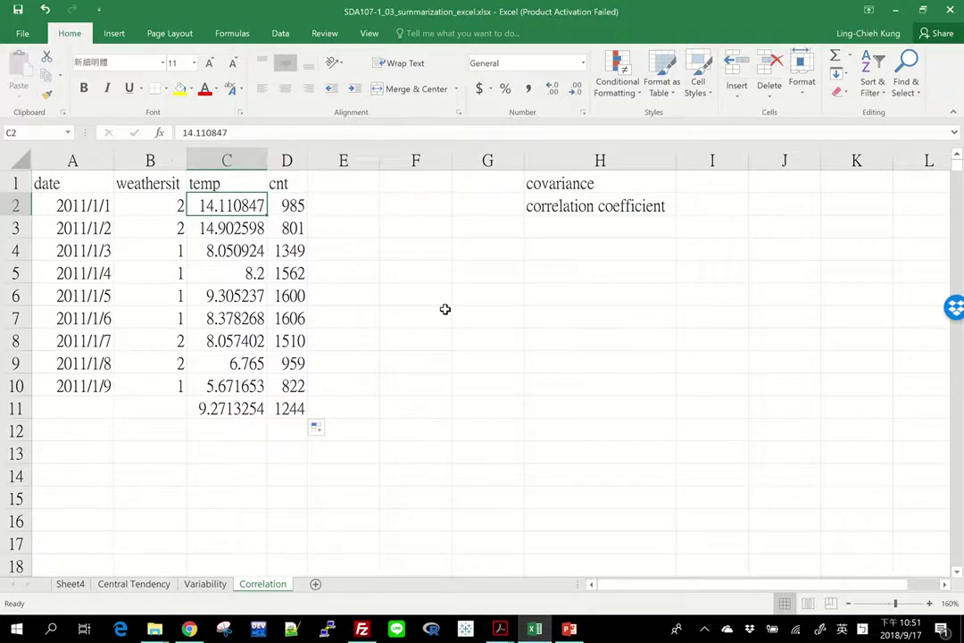
{"action": "key", "text": "Right"}
{"action": "key", "text": "Right"}
{"action": "key", "text": "Up"}
{"action": "type", "text": "temp"}
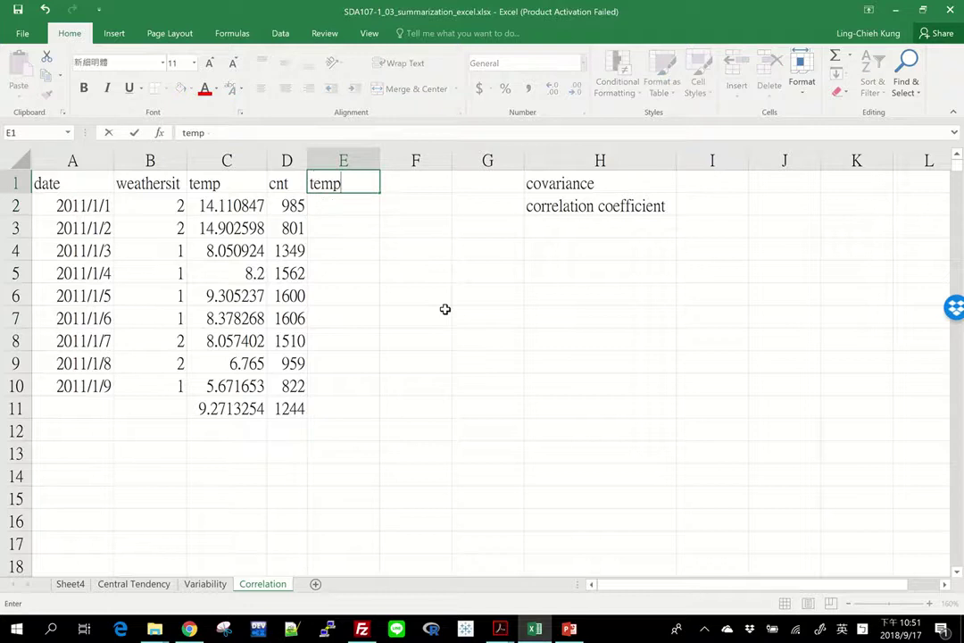
{"action": "type", "text": " - avg"}
{"action": "key", "text": "Return"}
Write the formula =C2-C$11 in E2, with the row of the temp average locked.
{"action": "type", "text": "="}
{"action": "key", "text": "Left"}
{"action": "key", "text": "Left"}
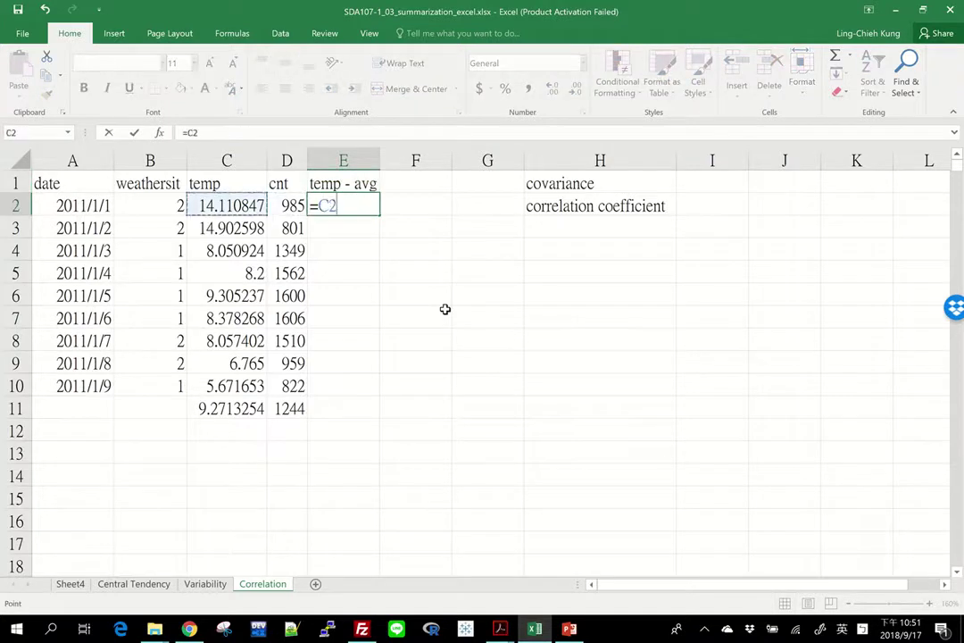
{"action": "type", "text": "-"}
{"action": "key", "text": "Left"}
{"action": "key", "text": "Down"}
{"action": "key", "text": "Down"}
{"action": "key", "text": "Left"}
{"action": "key", "text": "Down"}
{"action": "key", "text": "Down"}
{"action": "key", "text": "Down"}
{"action": "key", "text": "Down"}
{"action": "key", "text": "Down"}
{"action": "key", "text": "Down"}
{"action": "key", "text": "Down"}
{"action": "key", "text": "Down"}
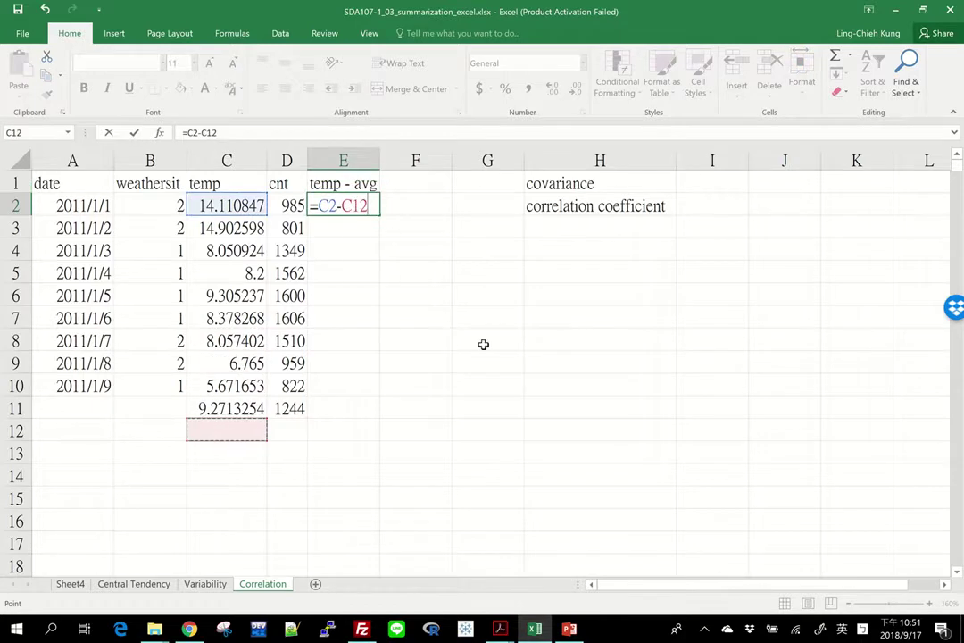
{"action": "key", "text": "F4"}
{"action": "key", "text": "F4"}
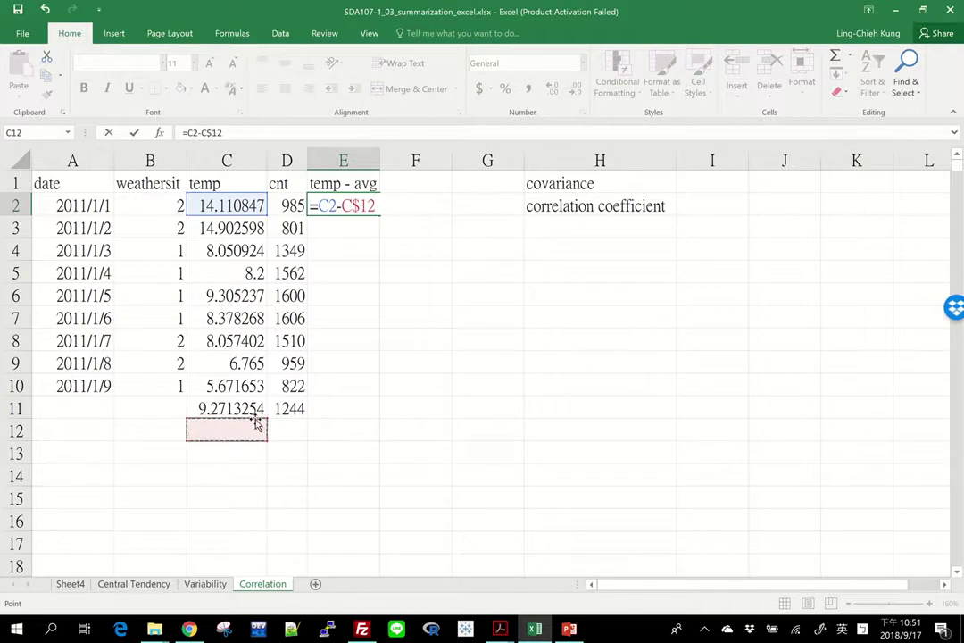
{"action": "key", "text": "BackSpace"}
{"action": "type", "text": "1"}
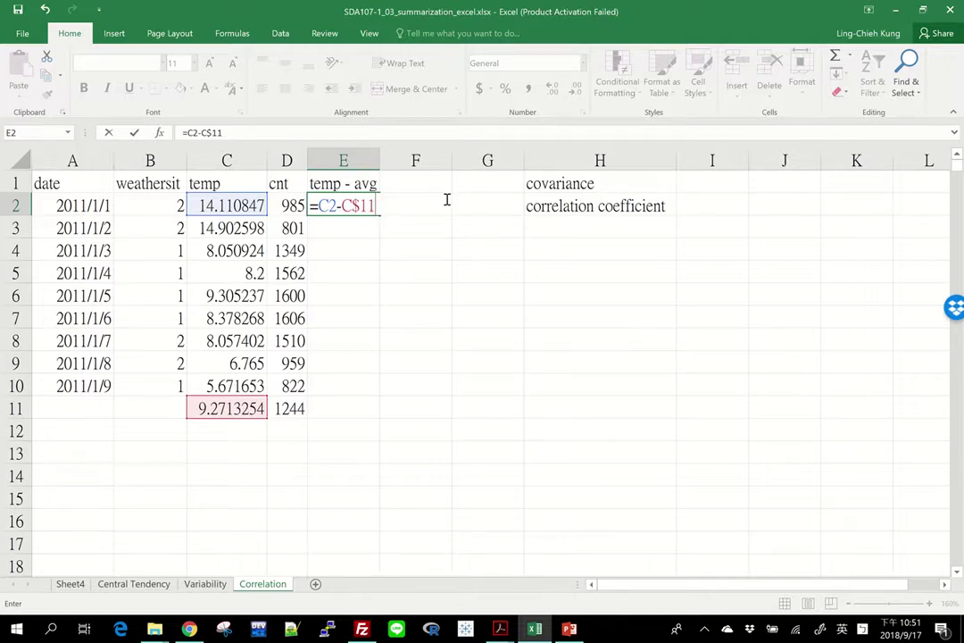
{"action": "key", "text": "F4"}
{"action": "key", "text": "F4"}
{"action": "key", "text": "F4"}
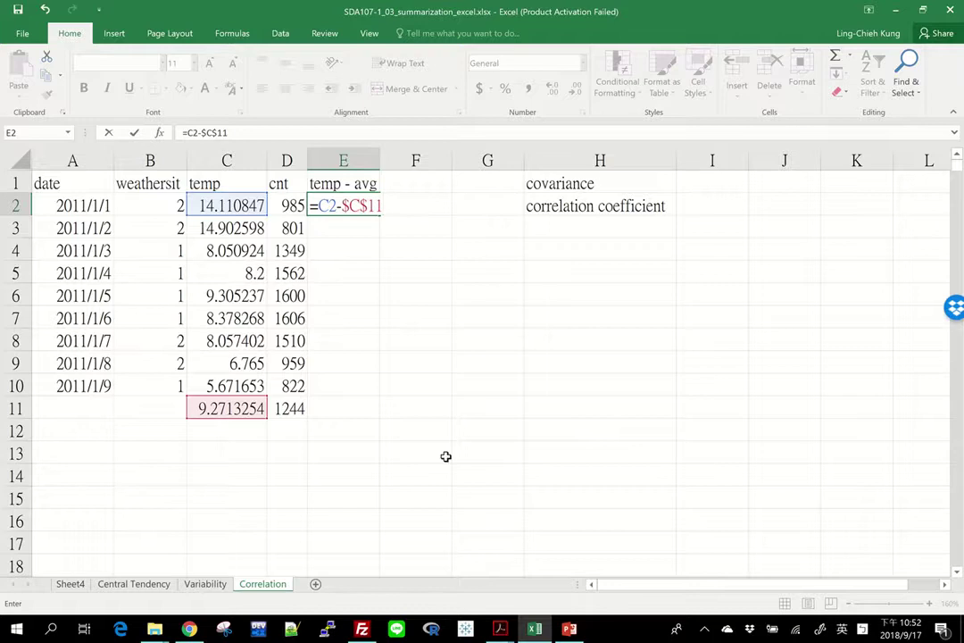
{"action": "key", "text": "F4"}
Commit the deviation formula in E2 and fill it down through E10.
{"action": "key", "text": "Return"}
{"action": "left_click", "coordinate": [367, 207]}
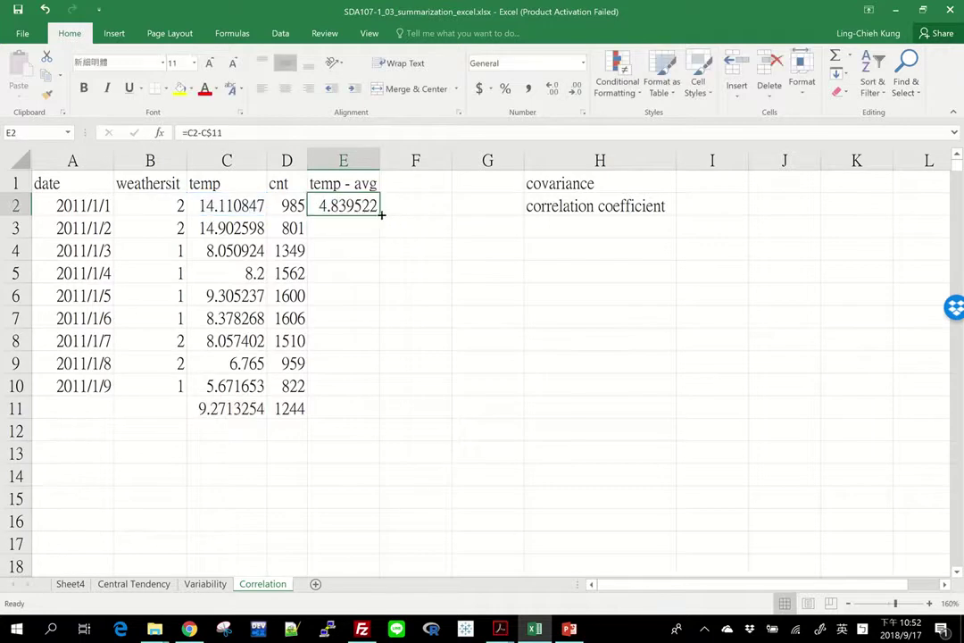
{"action": "left_click_drag", "start_coordinate": [381, 214], "coordinate": [376, 390]}
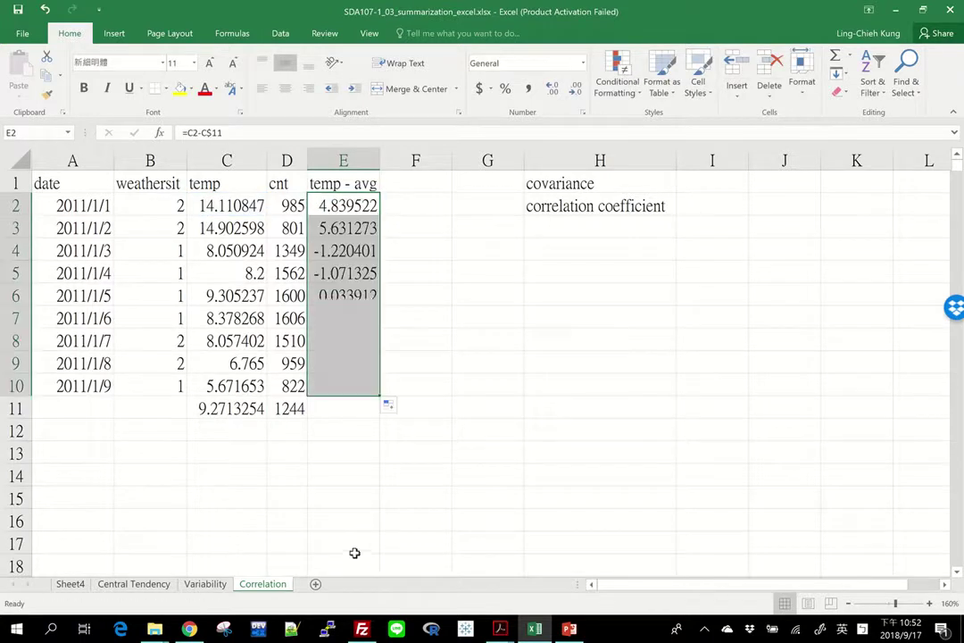
Check the formula in E10 and copy the deviation formulas from E2:E10 across into F2:F10.
{"action": "left_click", "coordinate": [345, 386]}
{"action": "double_click", "coordinate": [351, 387]}
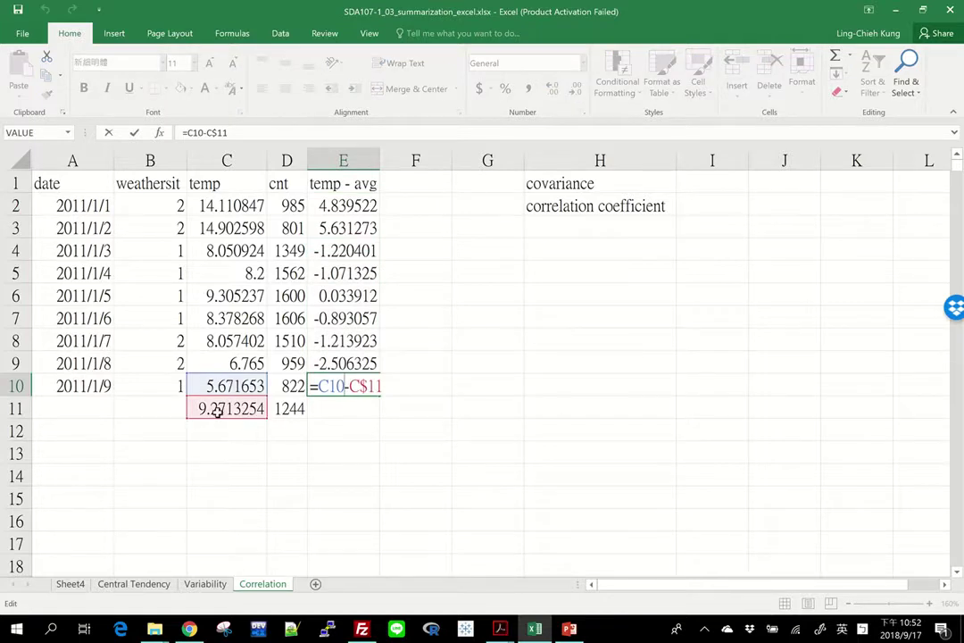
{"action": "left_click_drag", "start_coordinate": [348, 388], "coordinate": [345, 205]}
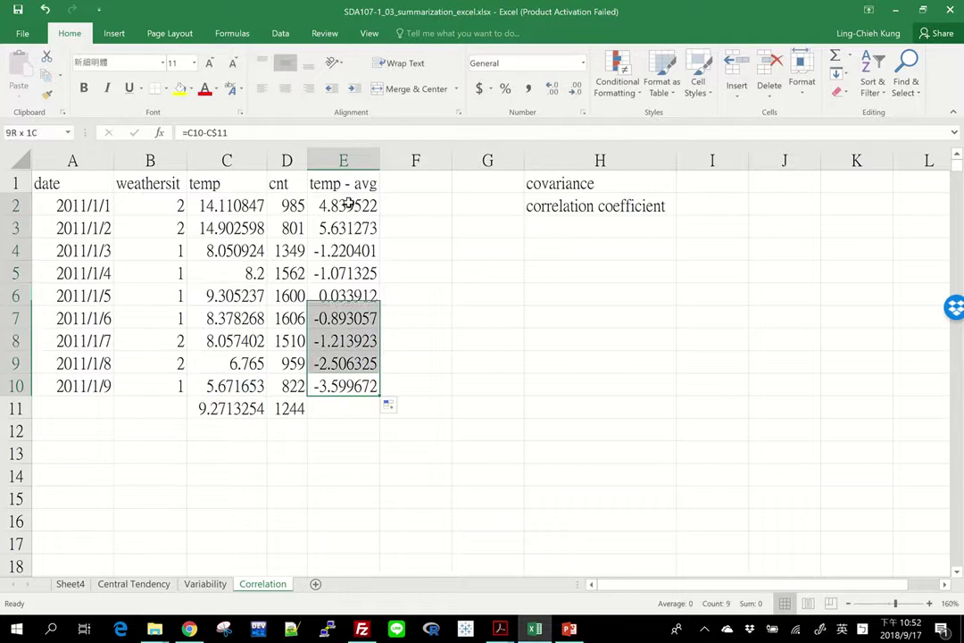
{"action": "left_click_drag", "start_coordinate": [380, 394], "coordinate": [432, 394]}
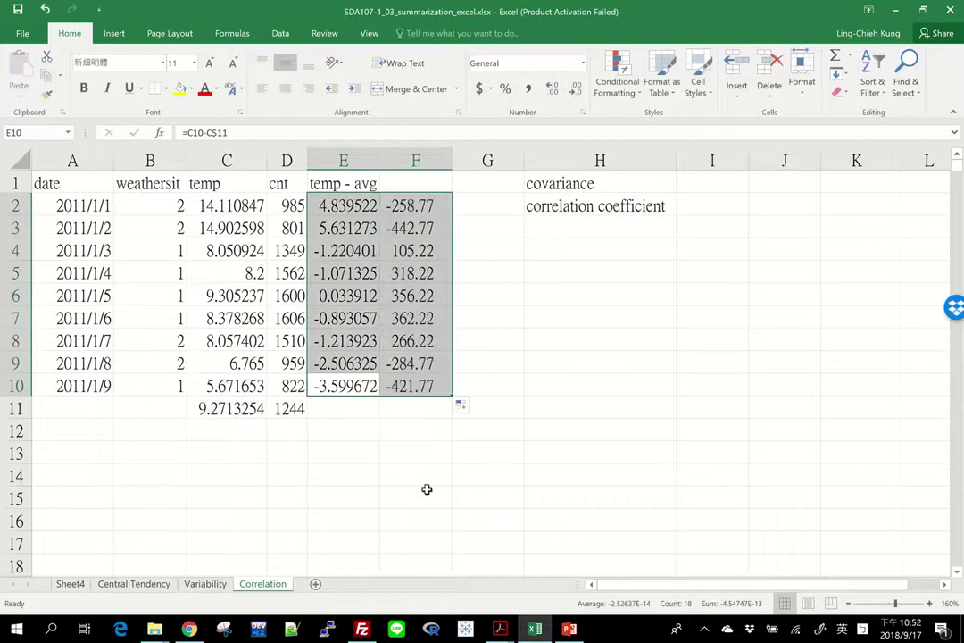
Inspect the cell references in the copied formulas in F2 and F5.
{"action": "double_click", "coordinate": [399, 206]}
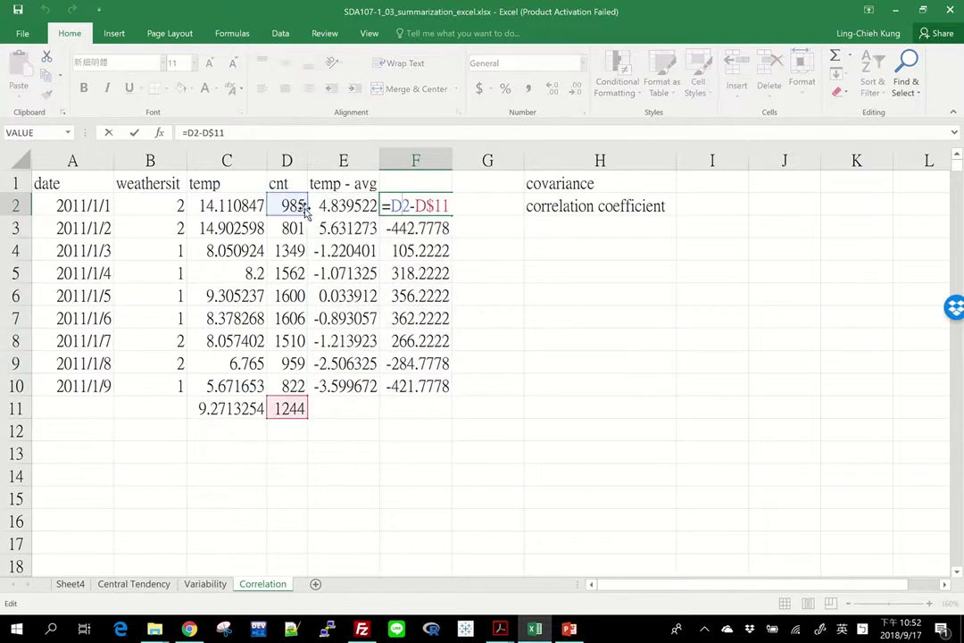
{"action": "key", "text": "Escape"}
{"action": "left_click", "coordinate": [424, 273]}
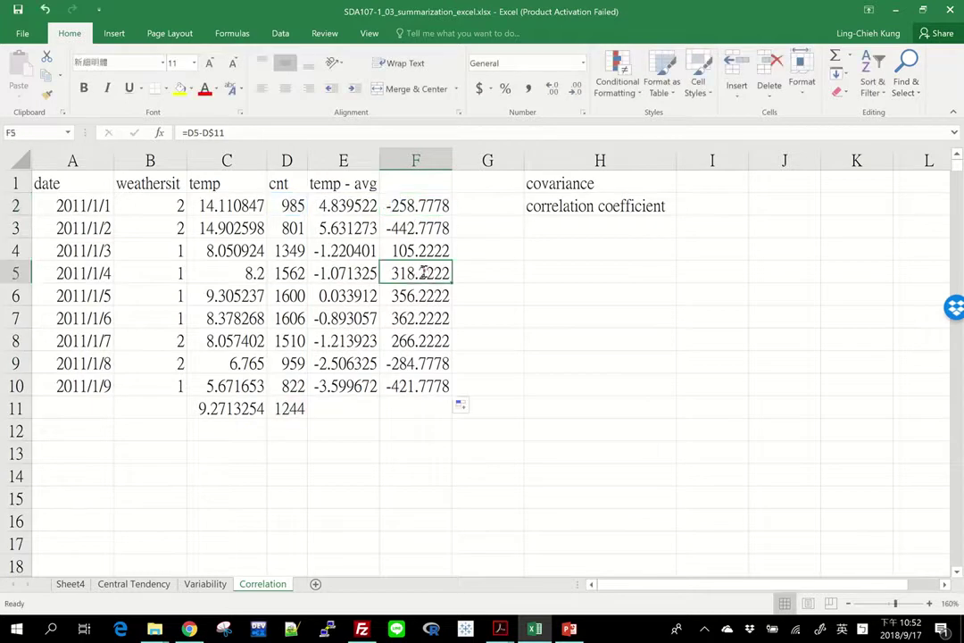
{"action": "double_click", "coordinate": [423, 273]}
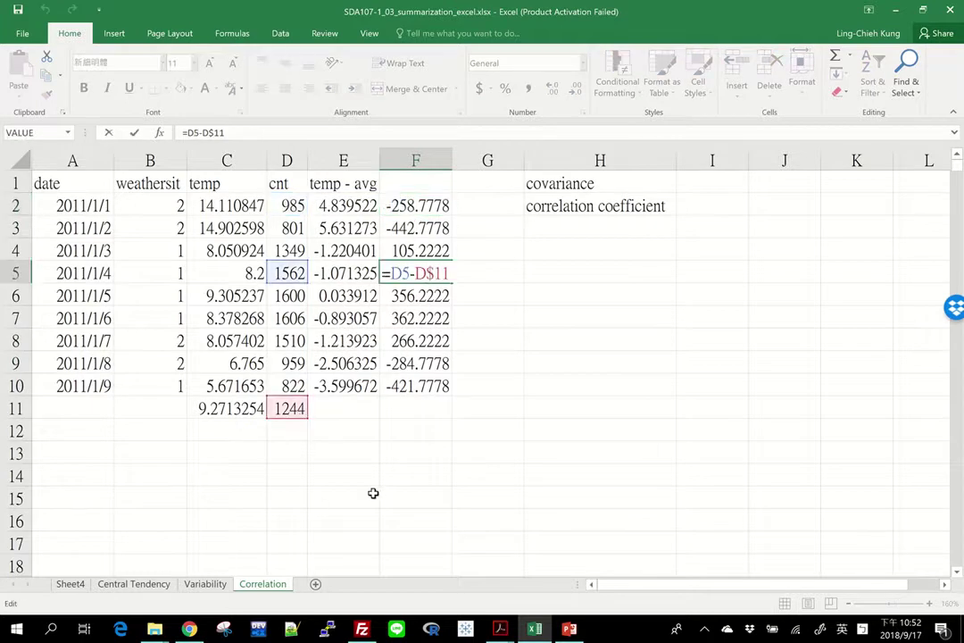
{"action": "key", "text": "Escape"}
Enter the header "cnt - avg" in cell F1.
{"action": "left_click", "coordinate": [404, 183]}
{"action": "type", "text": "cn"}
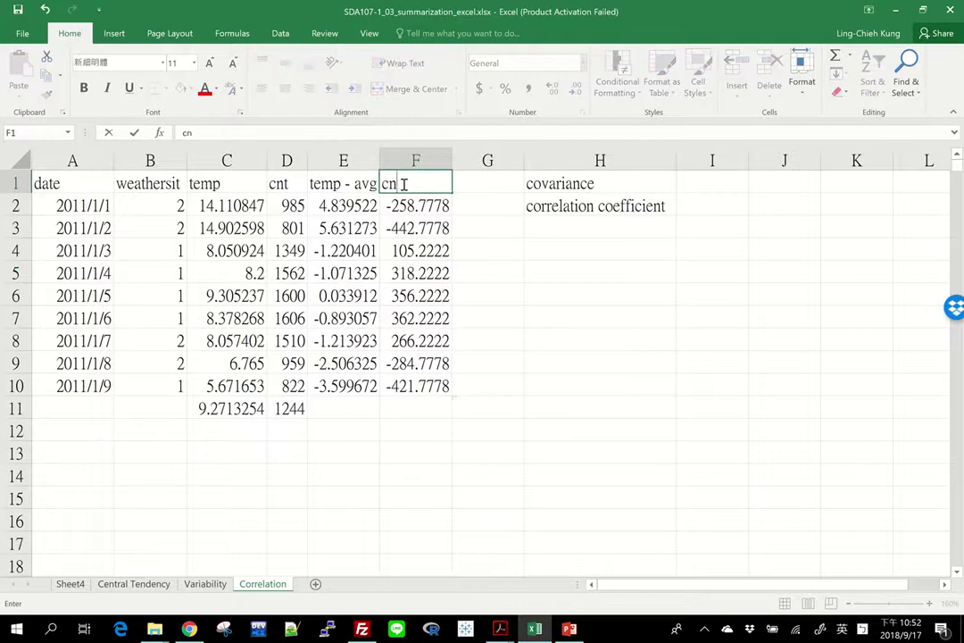
{"action": "type", "text": "t - avg"}
{"action": "key", "text": "Return"}
Insert two blank columns at G and H, before the covariance labels, and select cell G1.
{"action": "left_click_drag", "start_coordinate": [344, 205], "coordinate": [416, 384]}
{"action": "left_click_drag", "start_coordinate": [560, 158], "coordinate": [499, 157]}
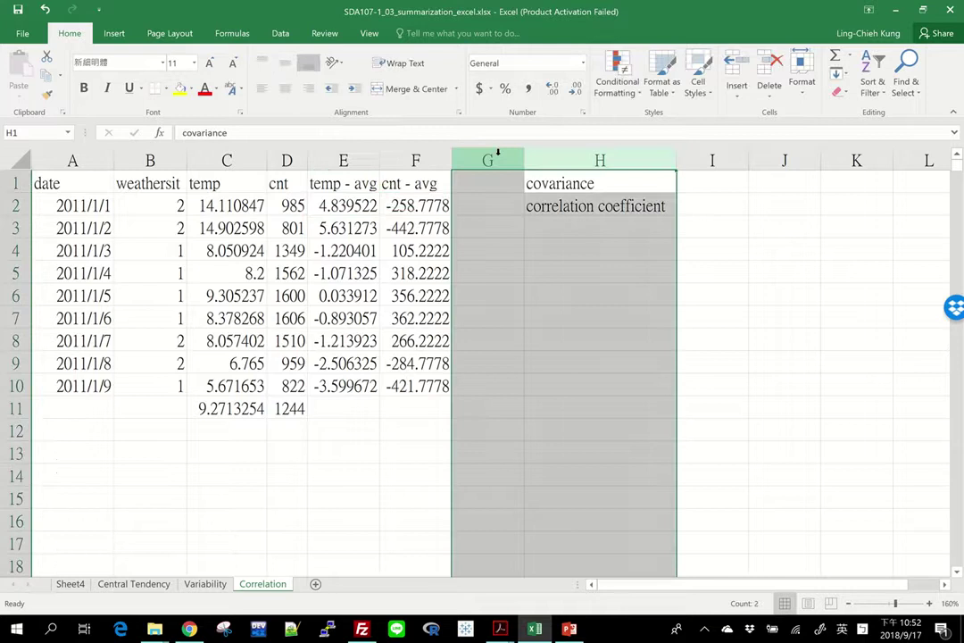
{"action": "right_click", "coordinate": [499, 159]}
{"action": "left_click", "coordinate": [530, 253]}
{"action": "left_click", "coordinate": [487, 185]}
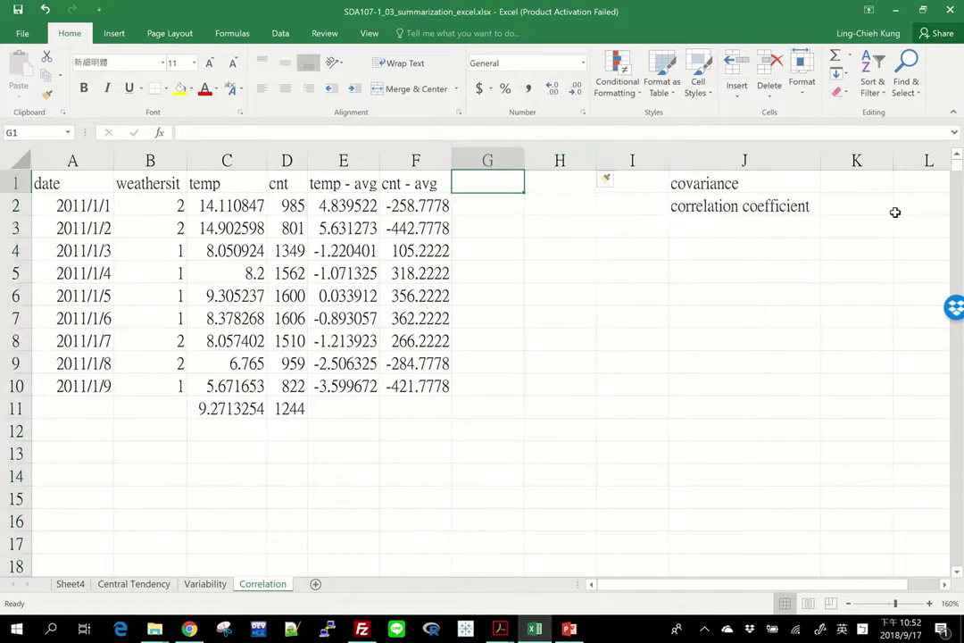
Enter the header "(temp - avg)(cnt - avg)" in G1 and fit column G's width to it.
{"action": "type", "text": "(temp -"}
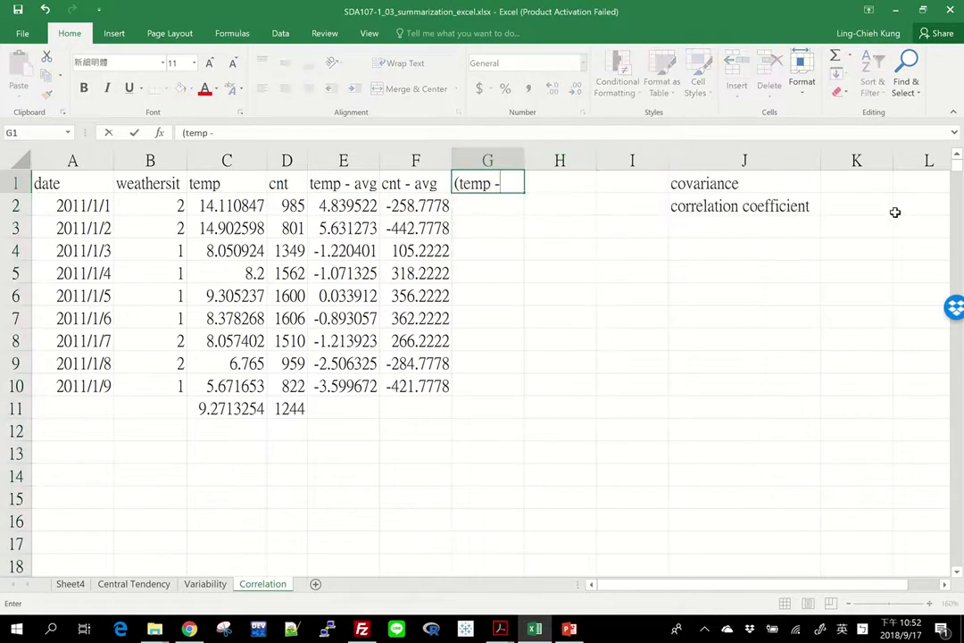
{"action": "type", "text": " avg)(c"}
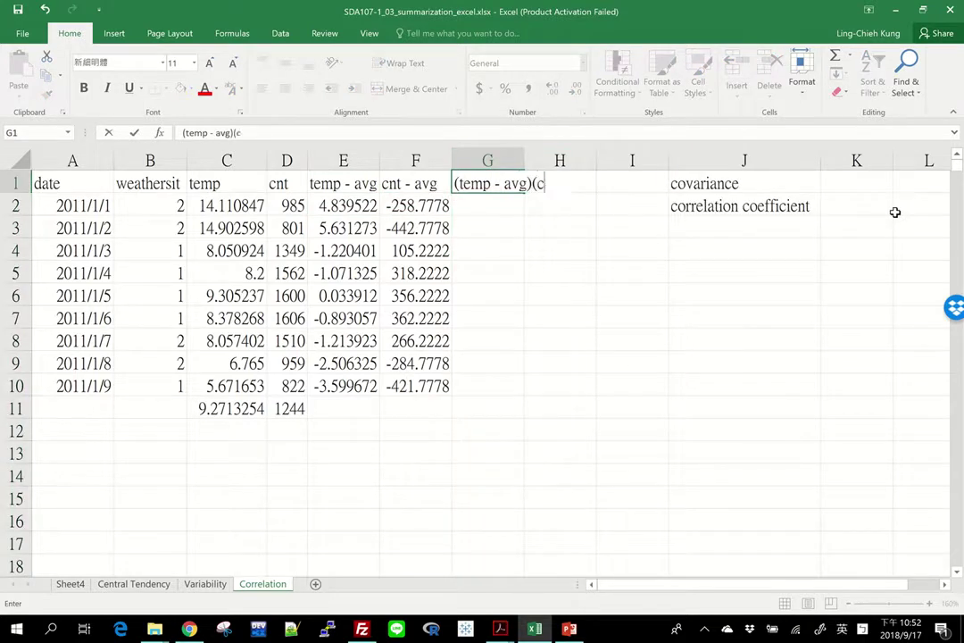
{"action": "type", "text": "nt - avg)"}
{"action": "key", "text": "Return"}
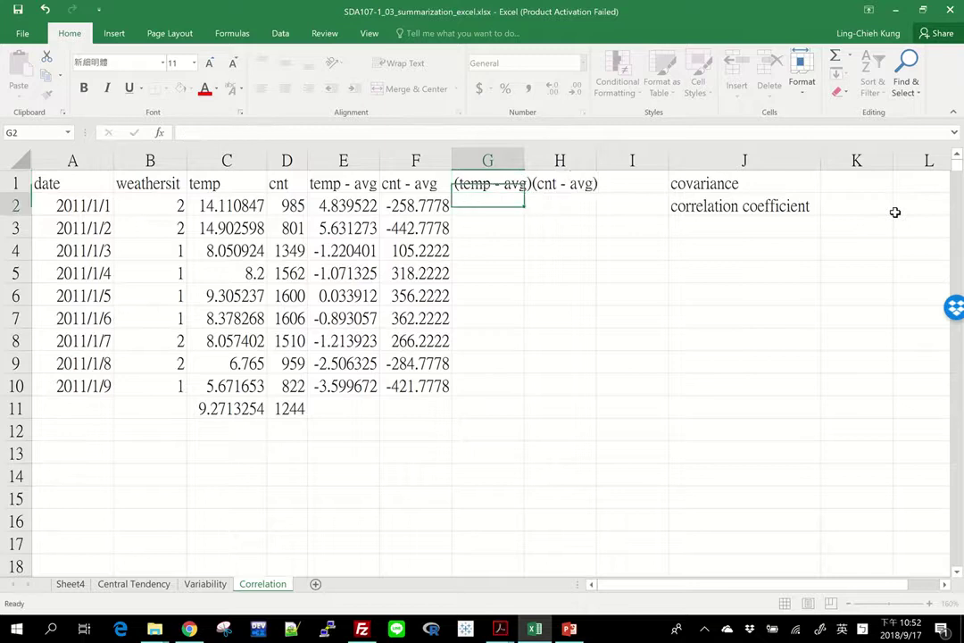
{"action": "double_click", "coordinate": [524, 161]}
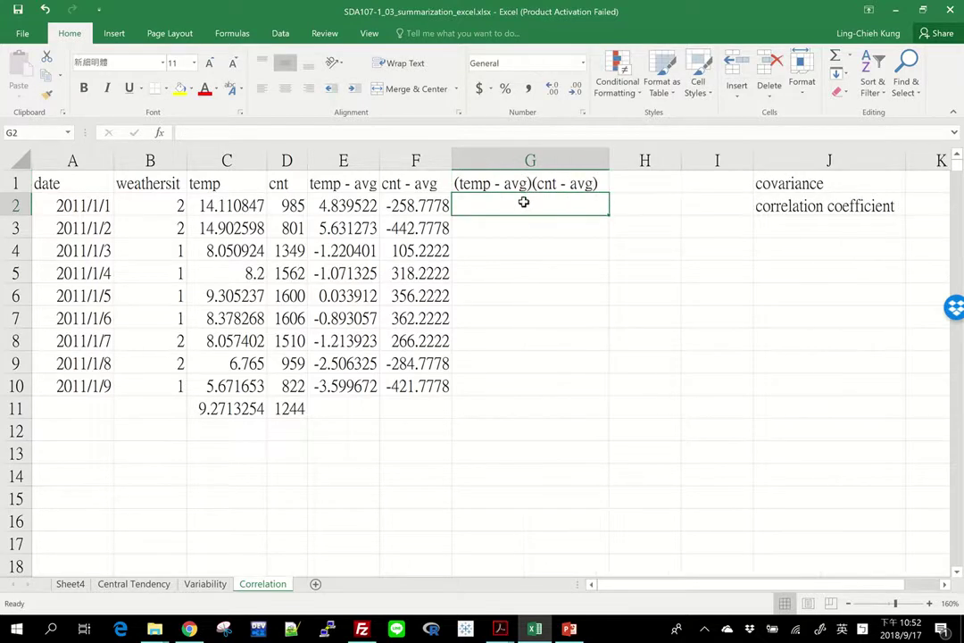
Multiply the two deviations in G2 with =E2 * F2 and fill the formula down to G10.
{"action": "type", "text": "="}
{"action": "key", "text": "Left"}
{"action": "key", "text": "Left"}
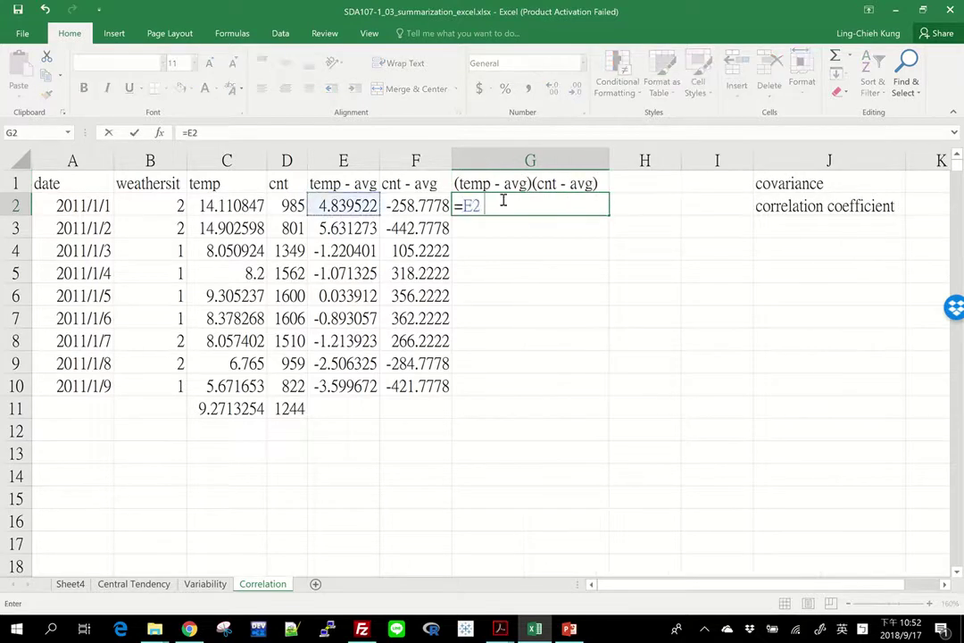
{"action": "type", "text": "*"}
{"action": "key", "text": "Left"}
{"action": "key", "text": "Return"}
{"action": "key", "text": "Up"}
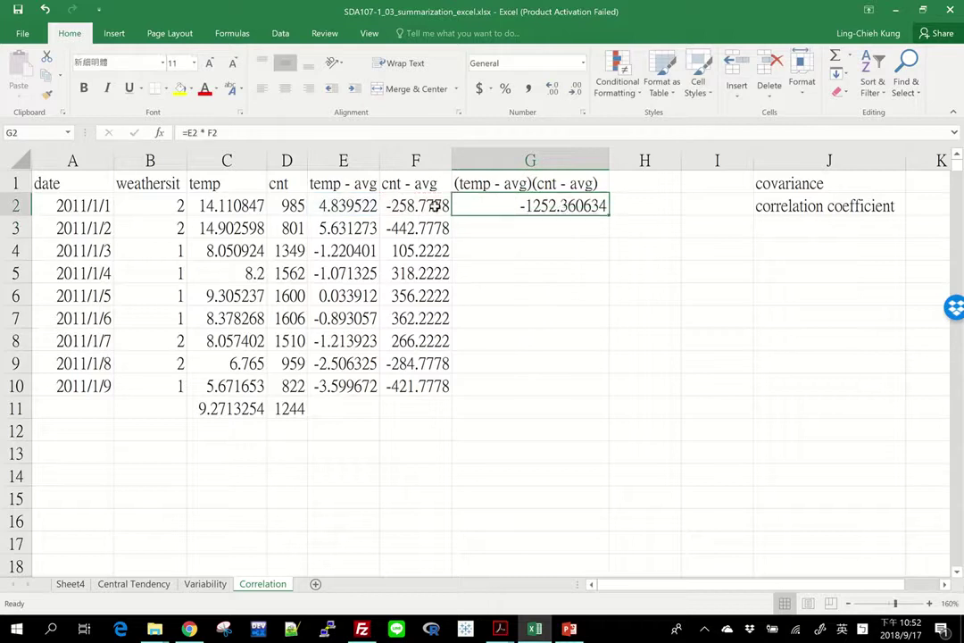
{"action": "double_click", "coordinate": [609, 216]}
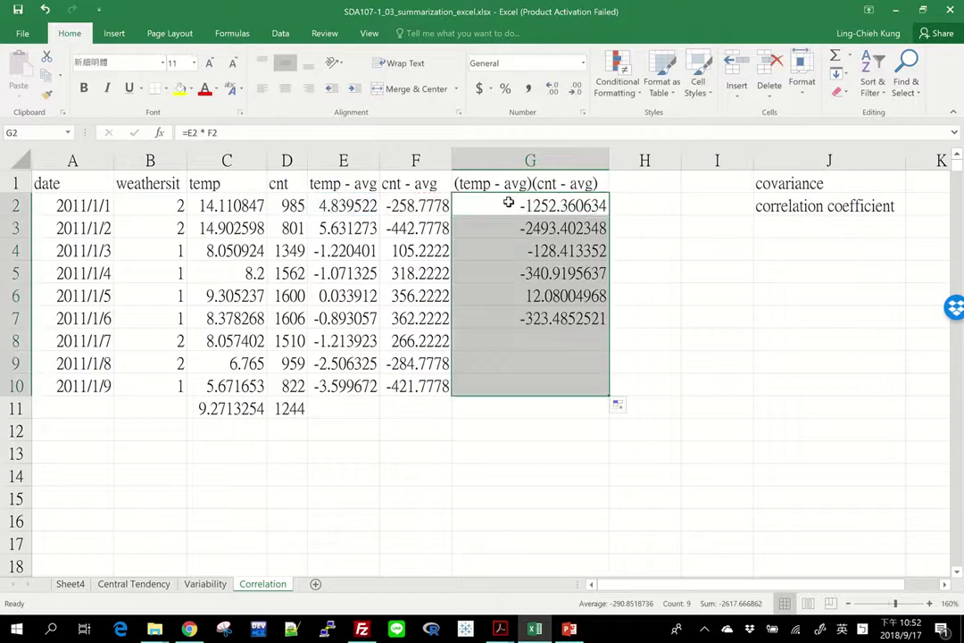
Total the deviation products in G11 with =SUM(G2:G10).
{"action": "left_click", "coordinate": [527, 408]}
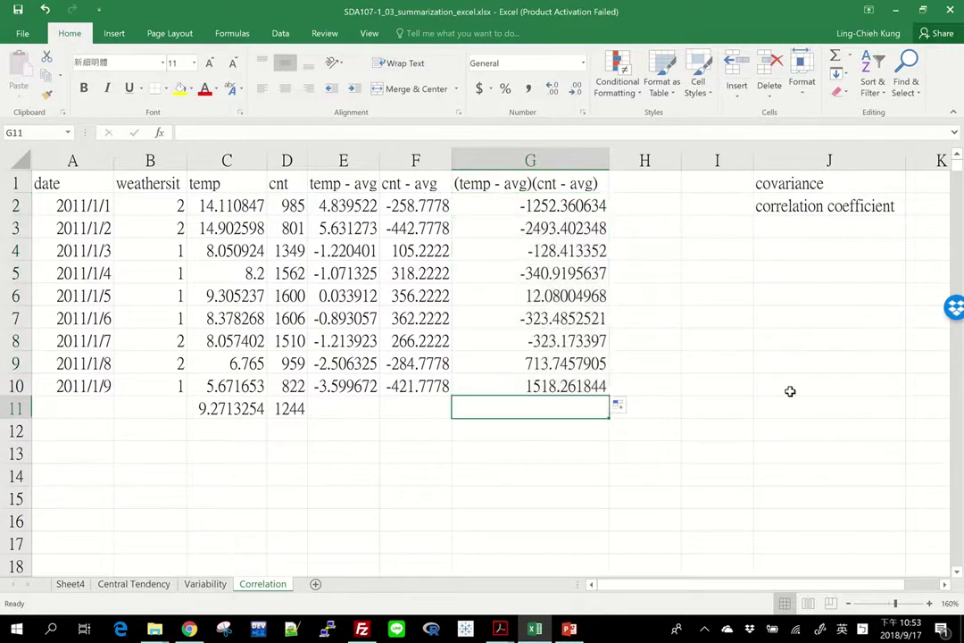
{"action": "type", "text": "=sum("}
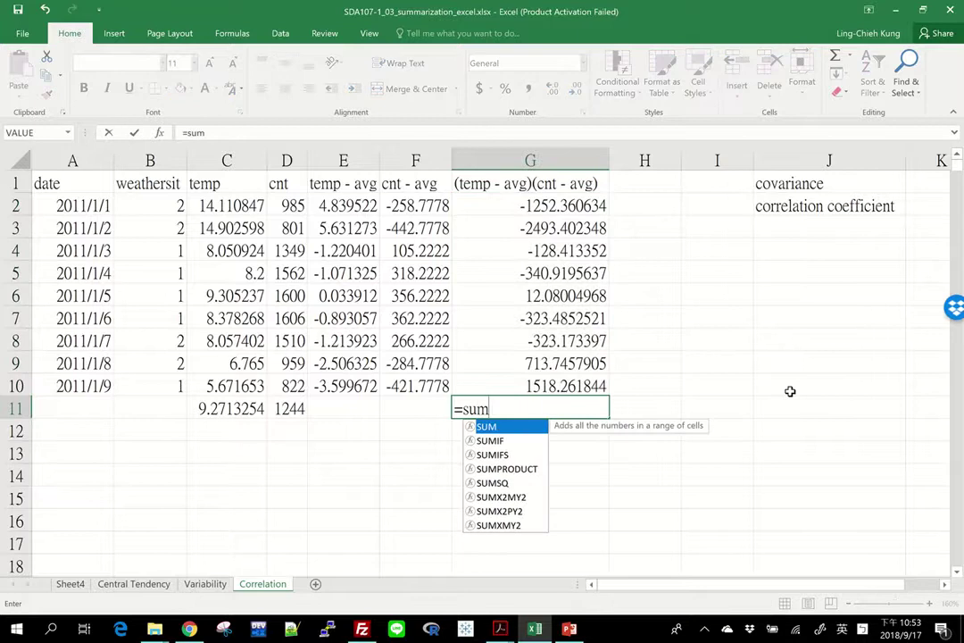
{"action": "key", "text": "Up"}
{"action": "key", "text": "shift+Up"}
{"action": "key", "text": "shift+Up"}
{"action": "key", "text": "shift+Up"}
{"action": "key", "text": "shift+Up"}
{"action": "key", "text": "shift+Up"}
{"action": "key", "text": "shift+Up"}
{"action": "key", "text": "shift+Up"}
{"action": "key", "text": "shift+Up"}
{"action": "key", "text": "shift+Up"}
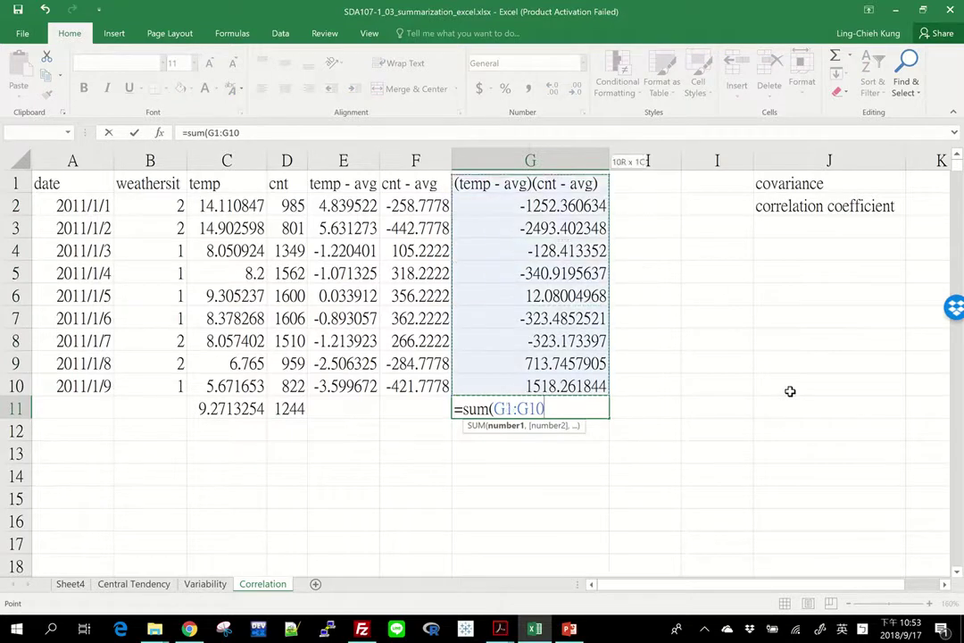
{"action": "key", "text": "shift+Down"}
{"action": "type", "text": ")"}
{"action": "key", "text": "Return"}
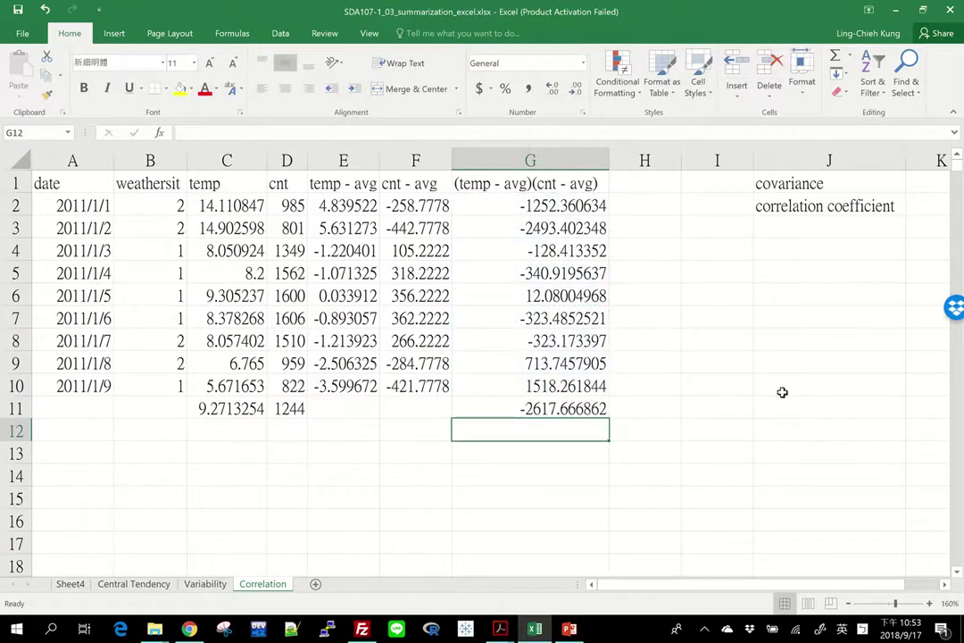
Check the sum formula in G11 and review the deviation products in G2:G10.
{"action": "left_click", "coordinate": [570, 409]}
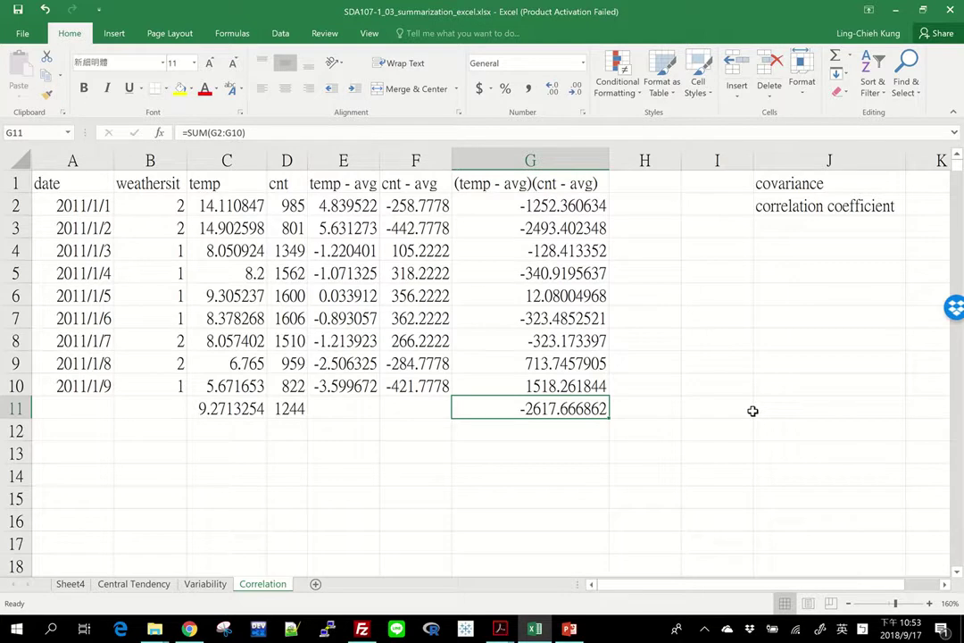
{"action": "left_click", "coordinate": [531, 206]}
{"action": "left_click_drag", "start_coordinate": [531, 206], "coordinate": [539, 386]}
{"action": "left_click", "coordinate": [659, 379]}
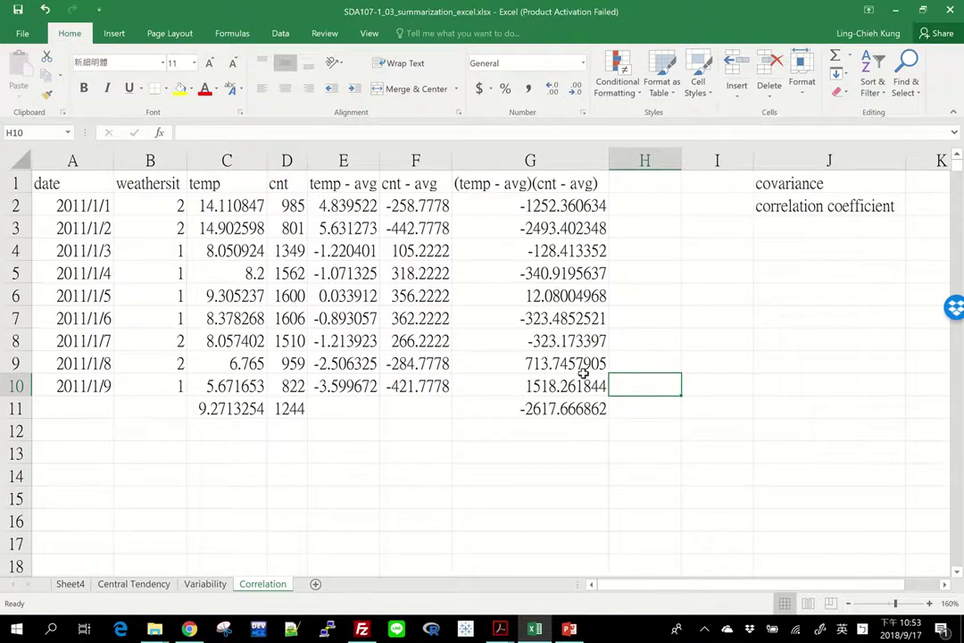
Switch to SDA107-1_03_summarization.pdf in Acrobat Reader, read the Covariances definition on page 29, and return to the Excel workbook.
{"action": "left_click", "coordinate": [500, 628]}
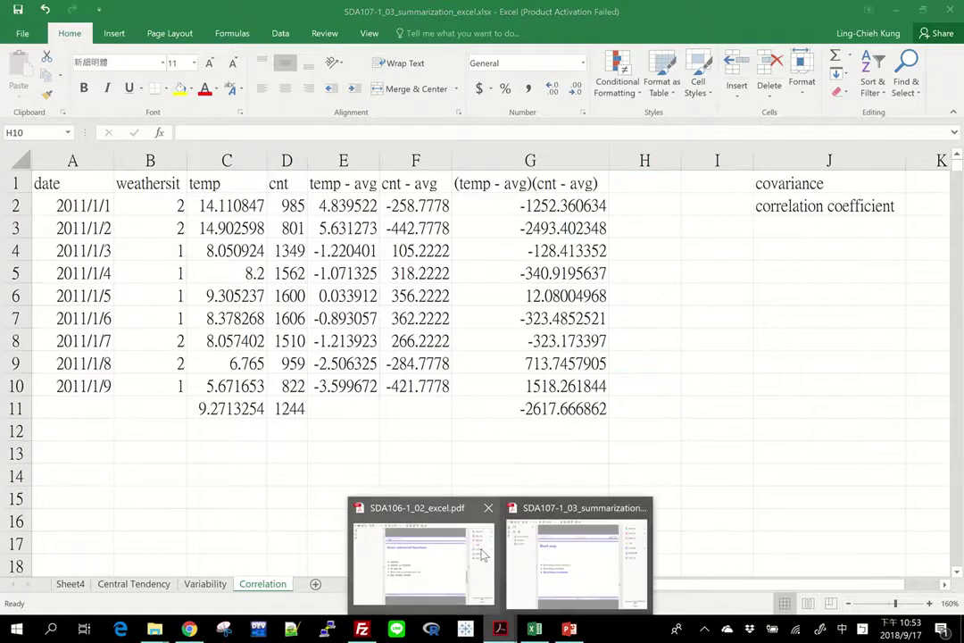
{"action": "left_click", "coordinate": [577, 549]}
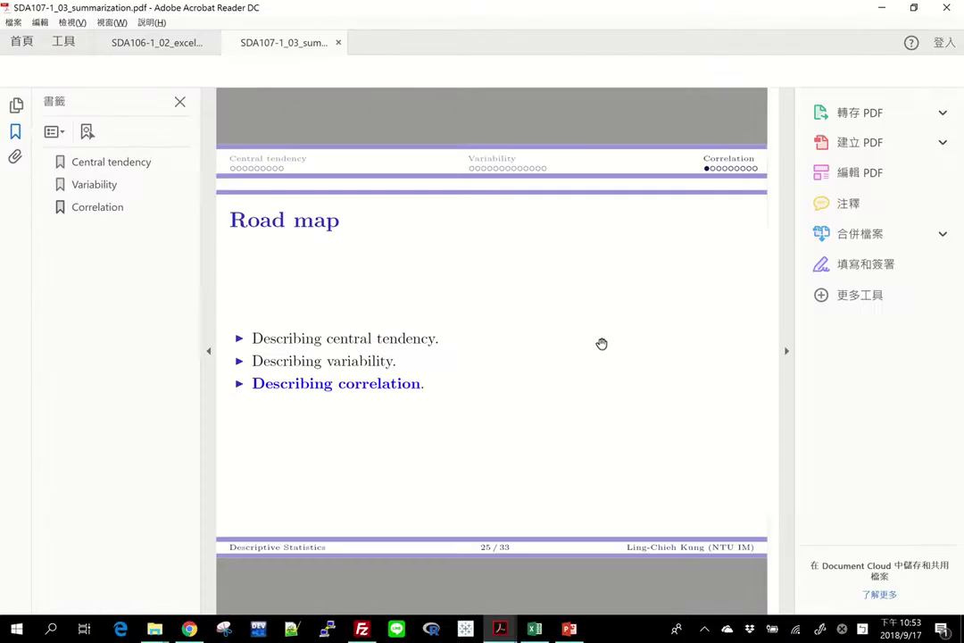
{"action": "scroll", "coordinate": [615, 334], "scroll_direction": "down", "scroll_amount": 4}
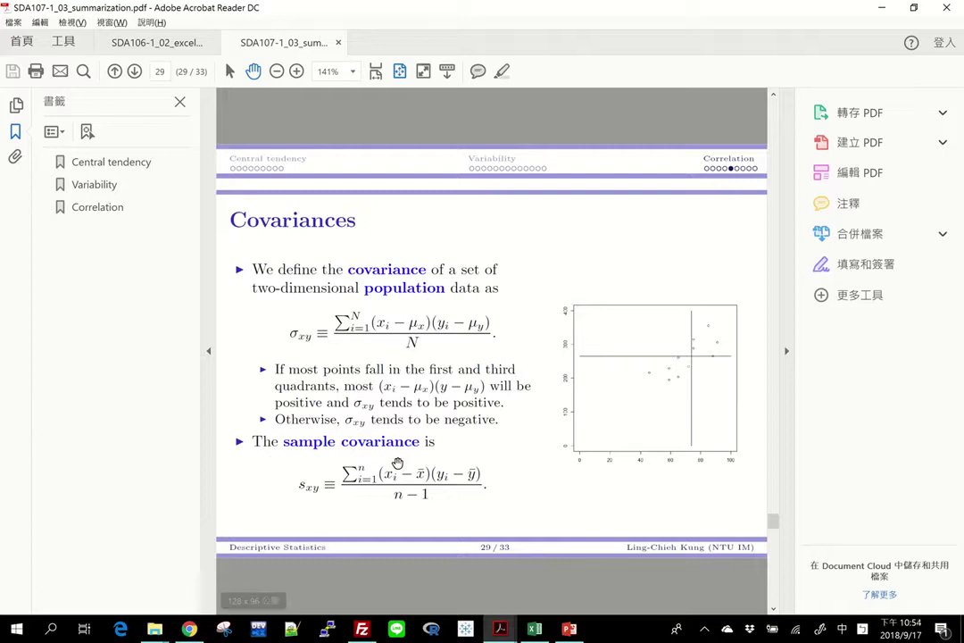
{"action": "key", "text": "alt+Tab"}
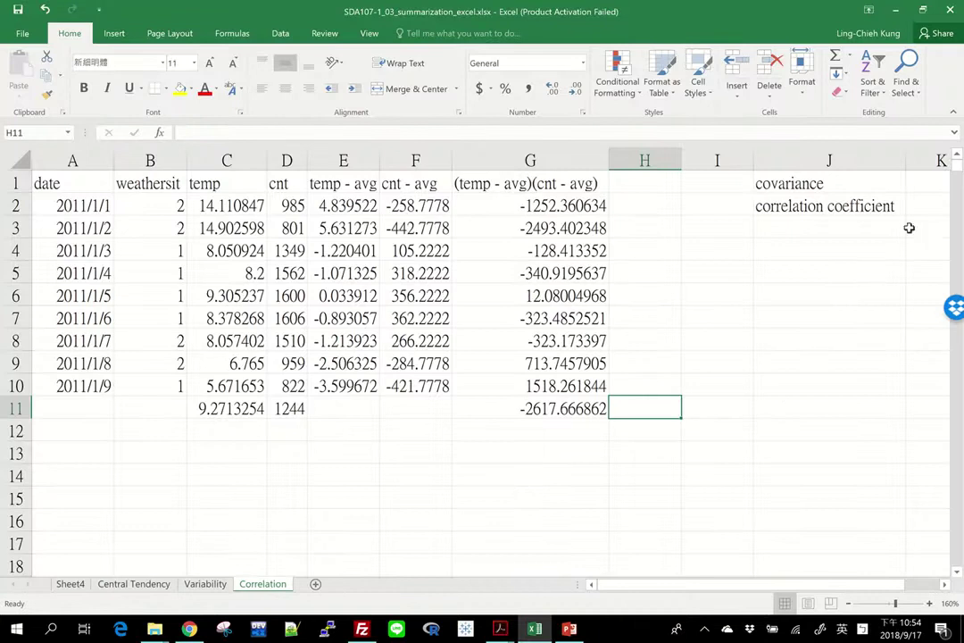
Calculate the covariance in K1 with =G11/COUNT(G2:G10) and check the entered formula.
{"action": "left_click", "coordinate": [917, 184]}
{"action": "key", "text": "Right"}
{"action": "key", "text": "Left"}
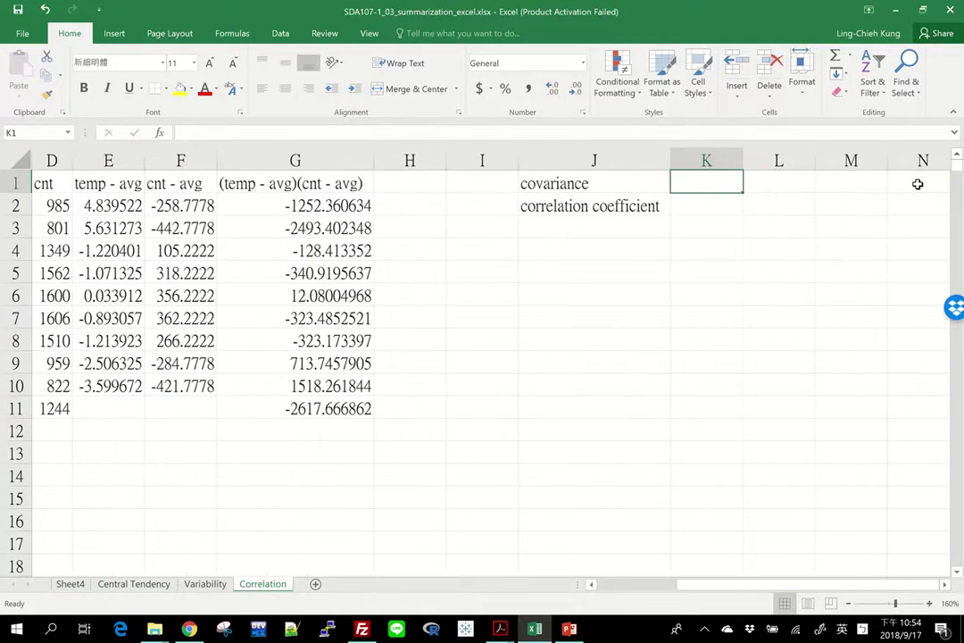
{"action": "type", "text": "="}
{"action": "left_click", "coordinate": [319, 409]}
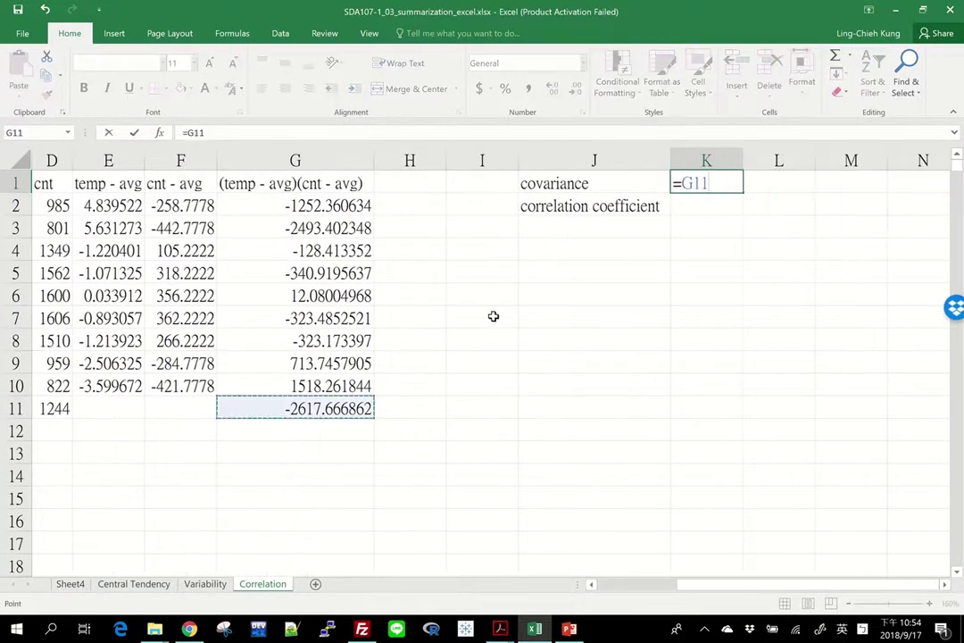
{"action": "type", "text": "/count("}
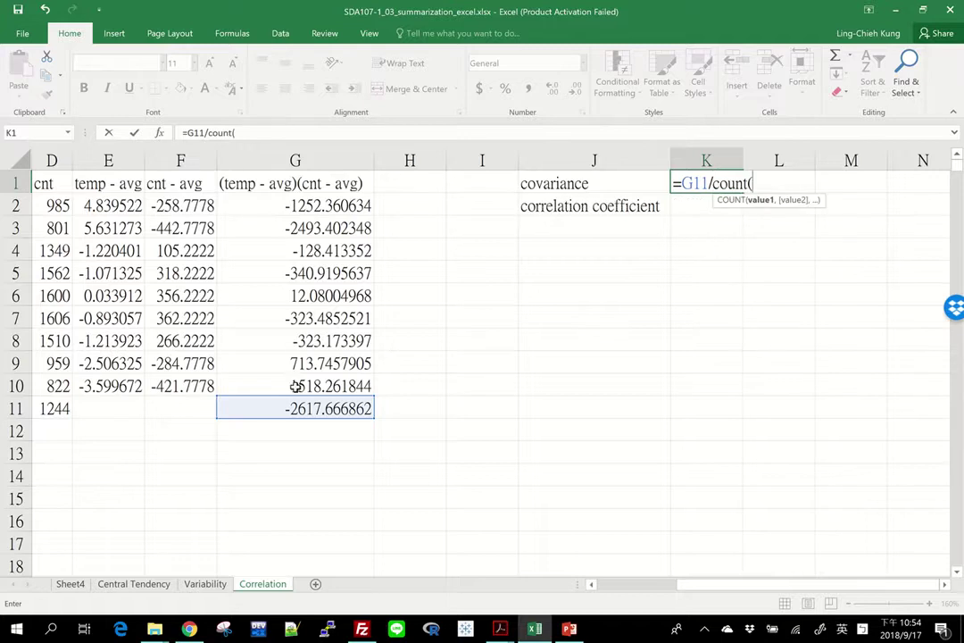
{"action": "left_click_drag", "start_coordinate": [284, 384], "coordinate": [290, 208]}
{"action": "key", "text": "Return"}
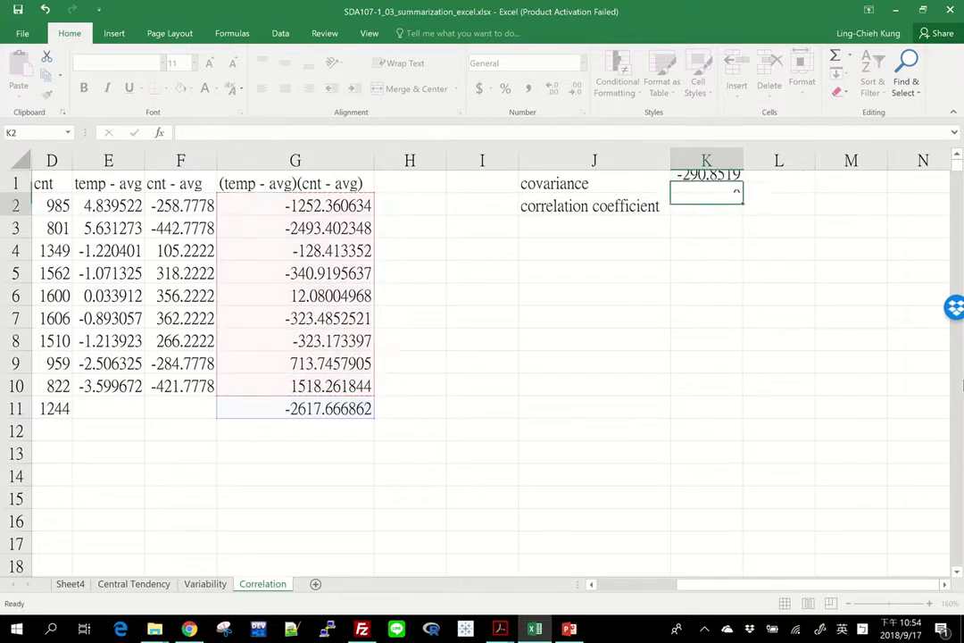
{"action": "left_click", "coordinate": [714, 184]}
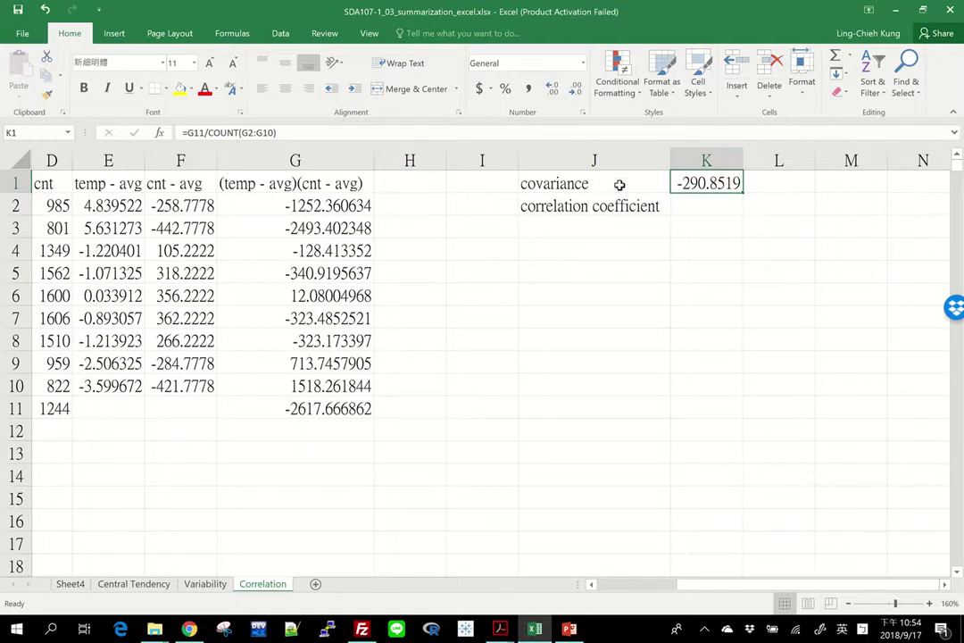
Start a COVARIANCE.P formula in L1 and try to enter it with only the cnt range D2:D10.
{"action": "left_click", "coordinate": [766, 186]}
{"action": "type", "text": "=cov"}
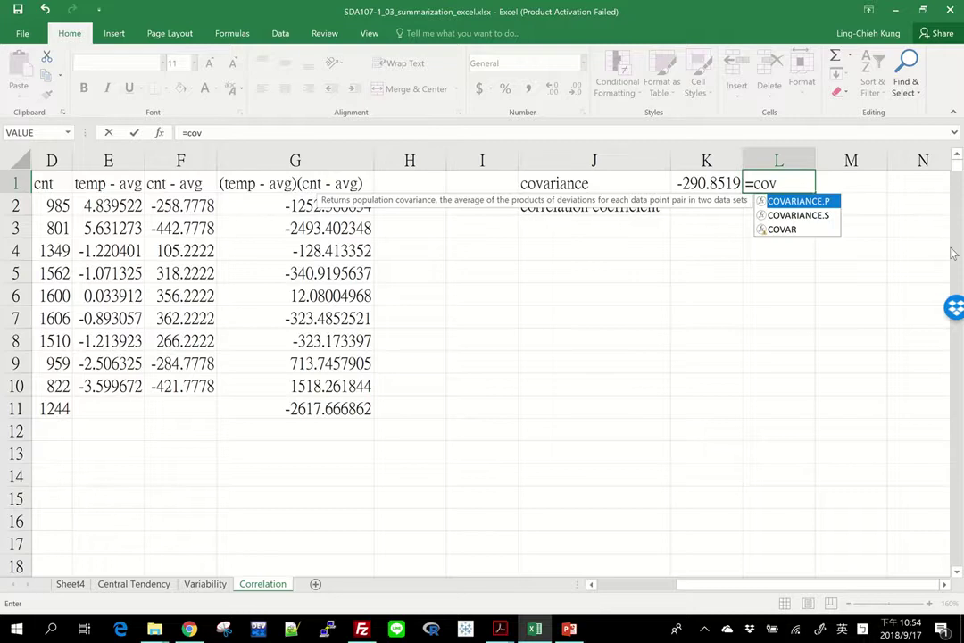
{"action": "key", "text": "Tab"}
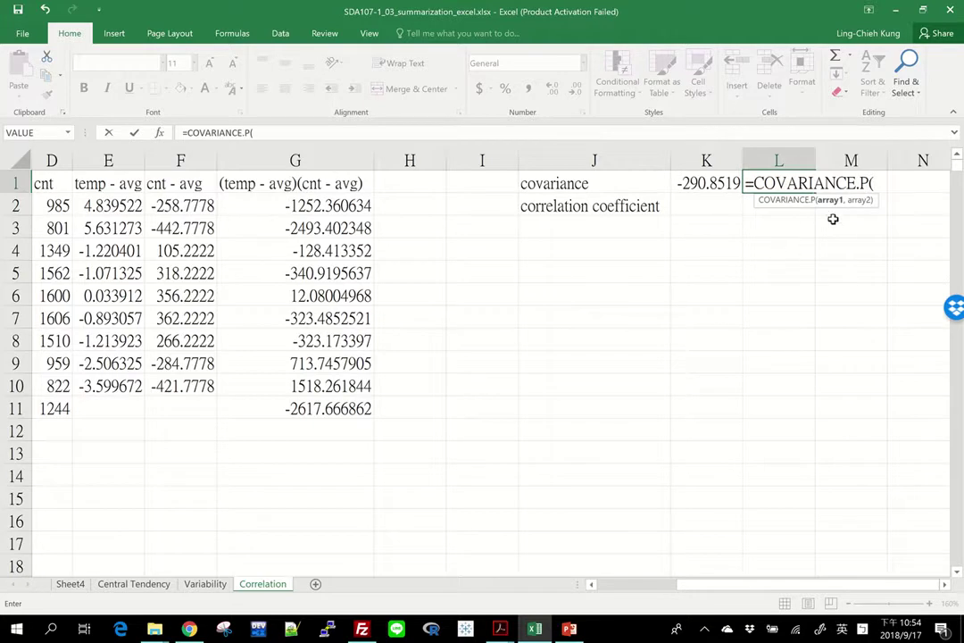
{"action": "left_click_drag", "start_coordinate": [323, 206], "coordinate": [337, 381]}
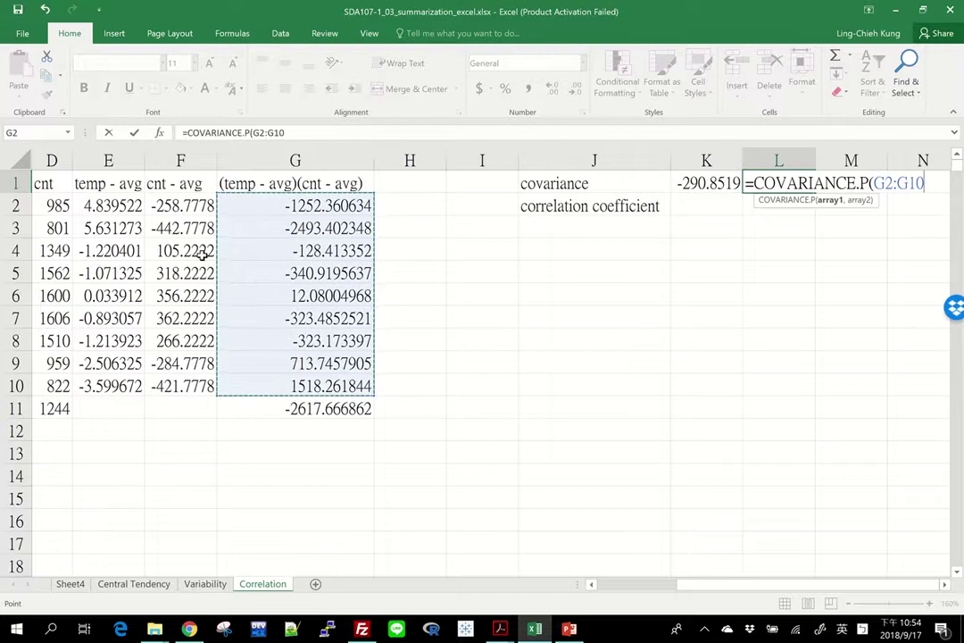
{"action": "left_click_drag", "start_coordinate": [53, 204], "coordinate": [58, 381]}
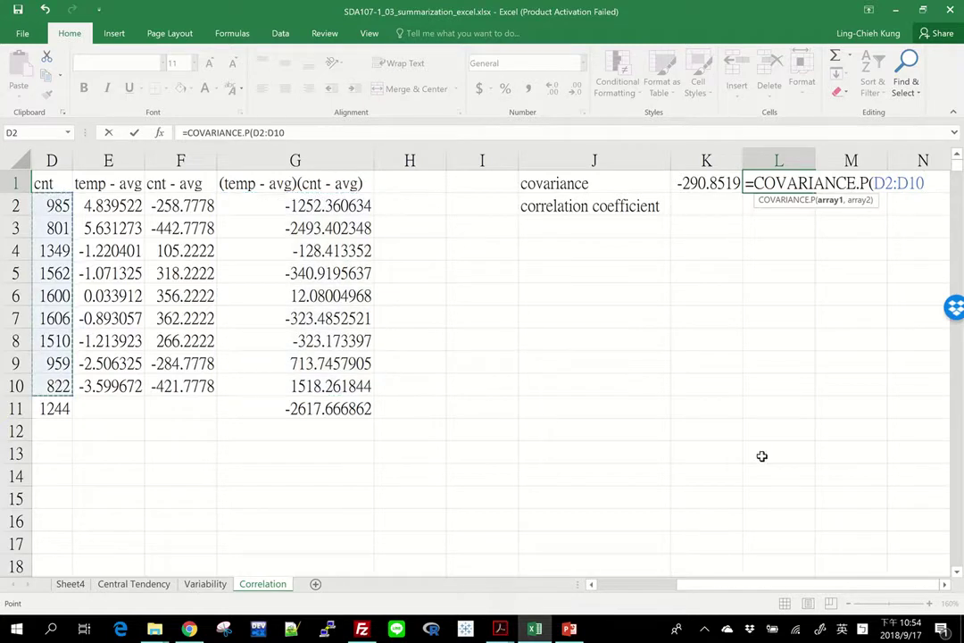
{"action": "key", "text": "Return"}
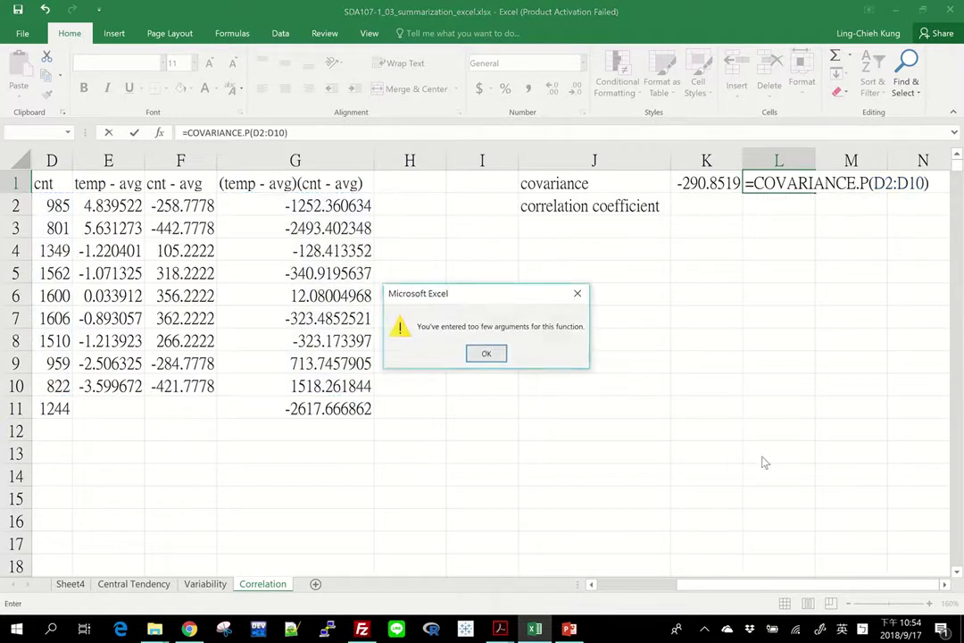
{"action": "left_click", "coordinate": [490, 352]}
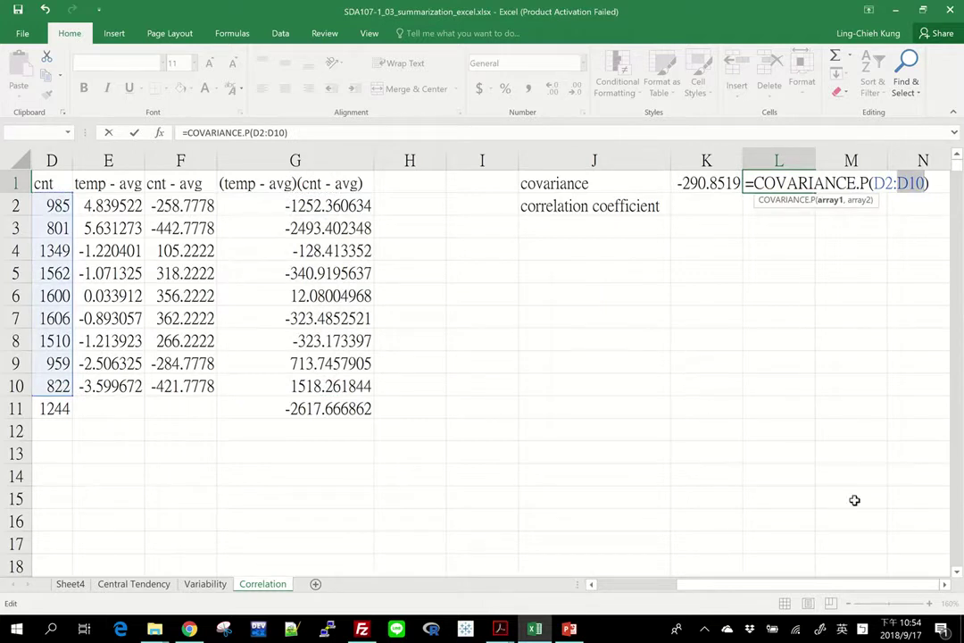
Correct the L1 formula to =COVARIANCE.P(C2:C10, D2:D10) and compare its result with the manual covariance in K1.
{"action": "left_click_drag", "start_coordinate": [706, 585], "coordinate": [674, 585]}
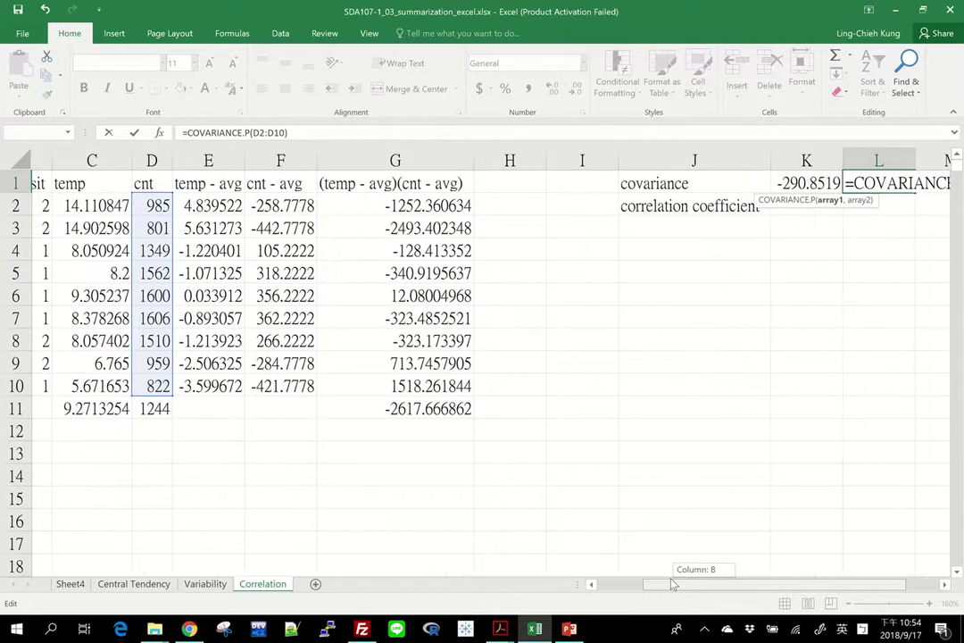
{"action": "left_click_drag", "start_coordinate": [113, 207], "coordinate": [88, 207]}
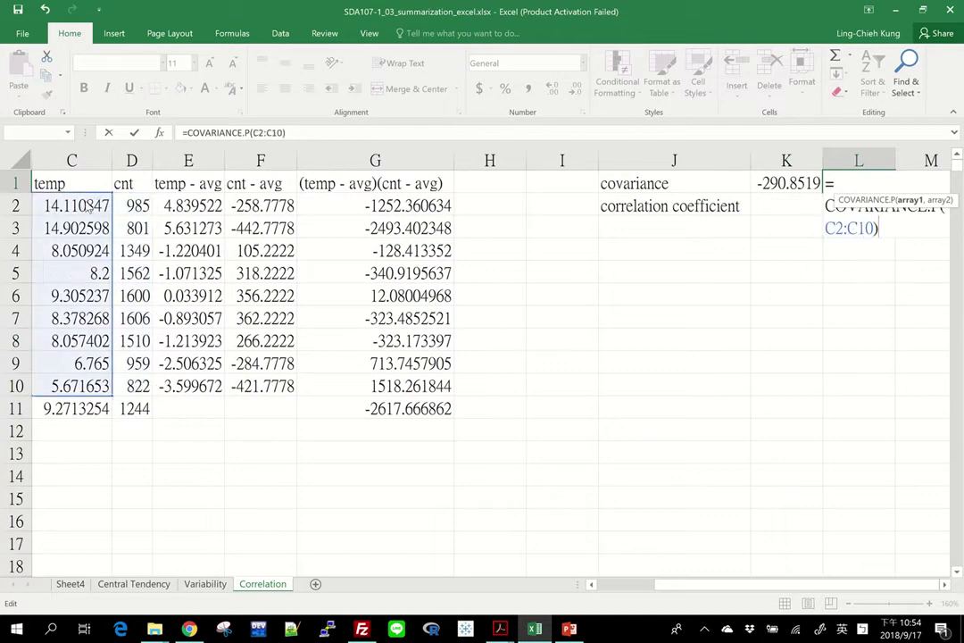
{"action": "type", "text": ","}
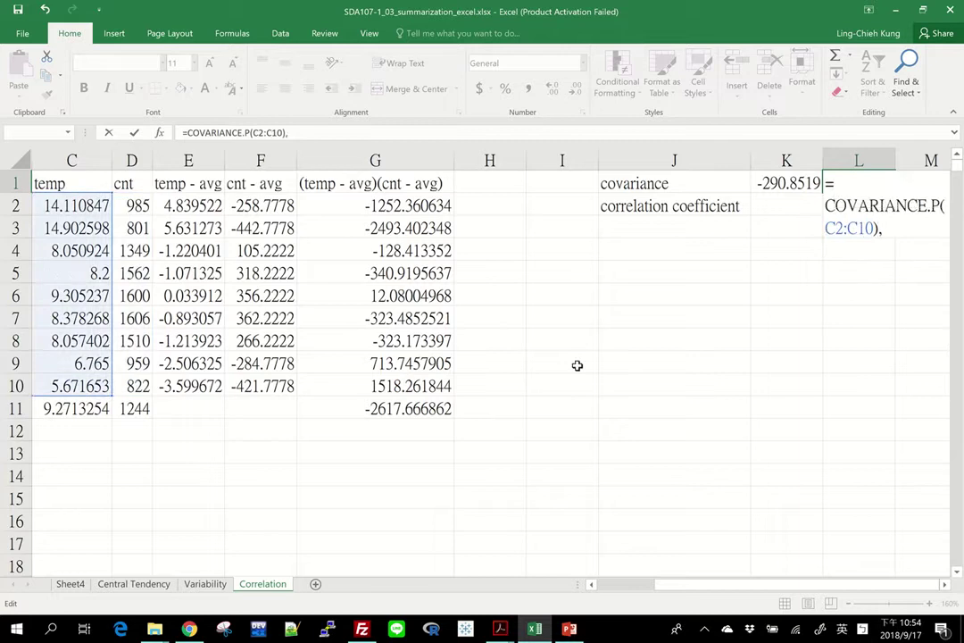
{"action": "key", "text": "BackSpace"}
{"action": "type", "text": ","}
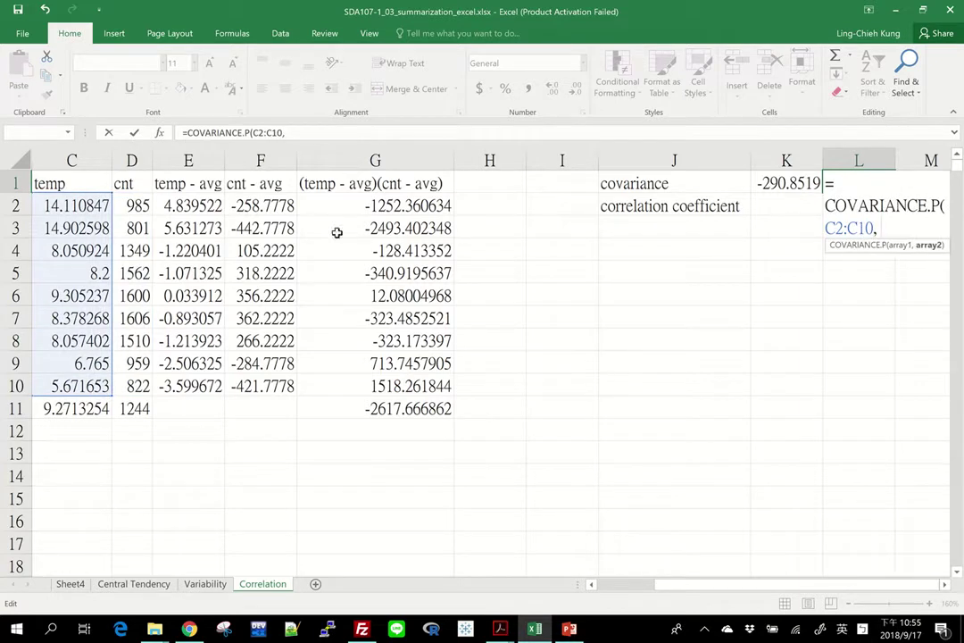
{"action": "left_click_drag", "start_coordinate": [140, 201], "coordinate": [134, 386]}
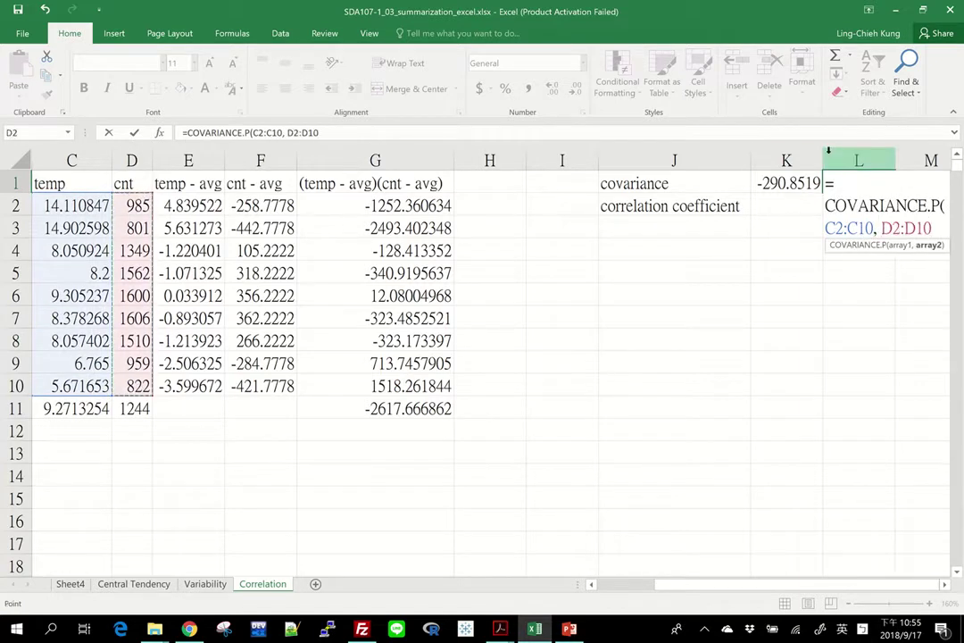
{"action": "type", "text": ")"}
{"action": "key", "text": "Return"}
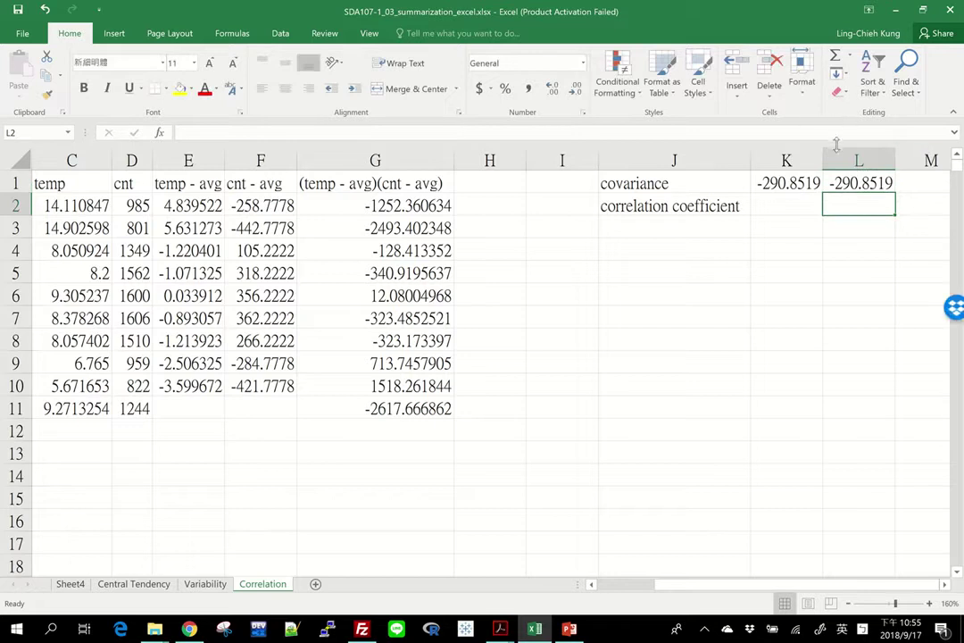
{"action": "left_click_drag", "start_coordinate": [860, 182], "coordinate": [785, 183]}
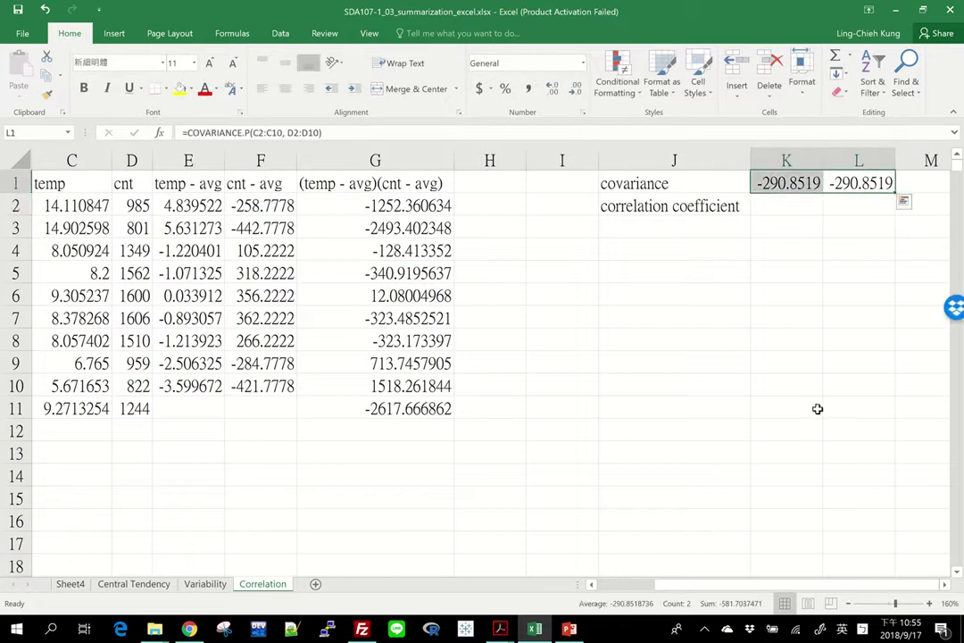
Change the covariance formula in K1 to divide G11 by COUNT(G2:G10) - 1 for the sample covariance.
{"action": "left_click", "coordinate": [757, 183]}
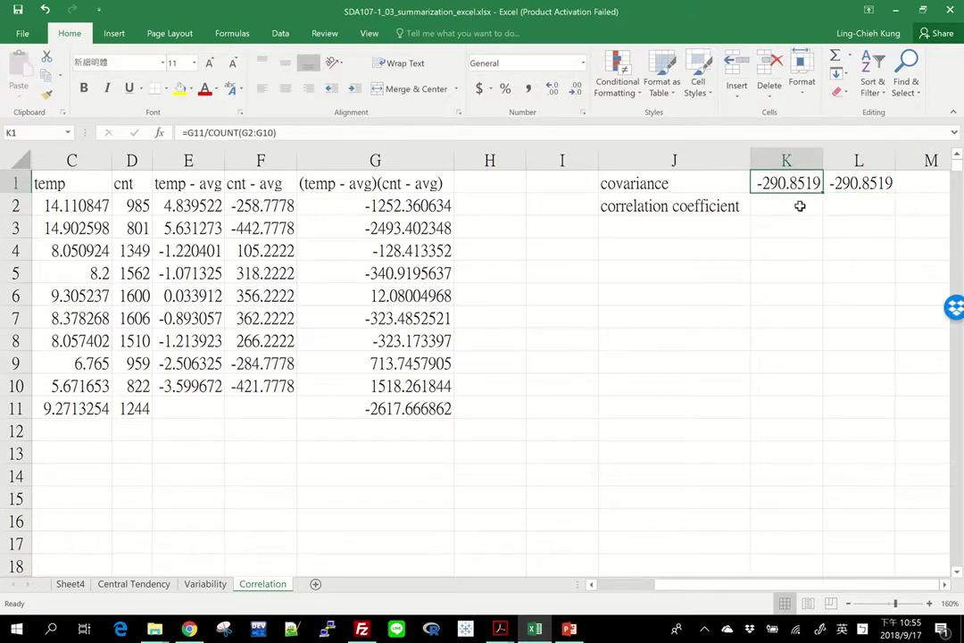
{"action": "key", "text": "F2"}
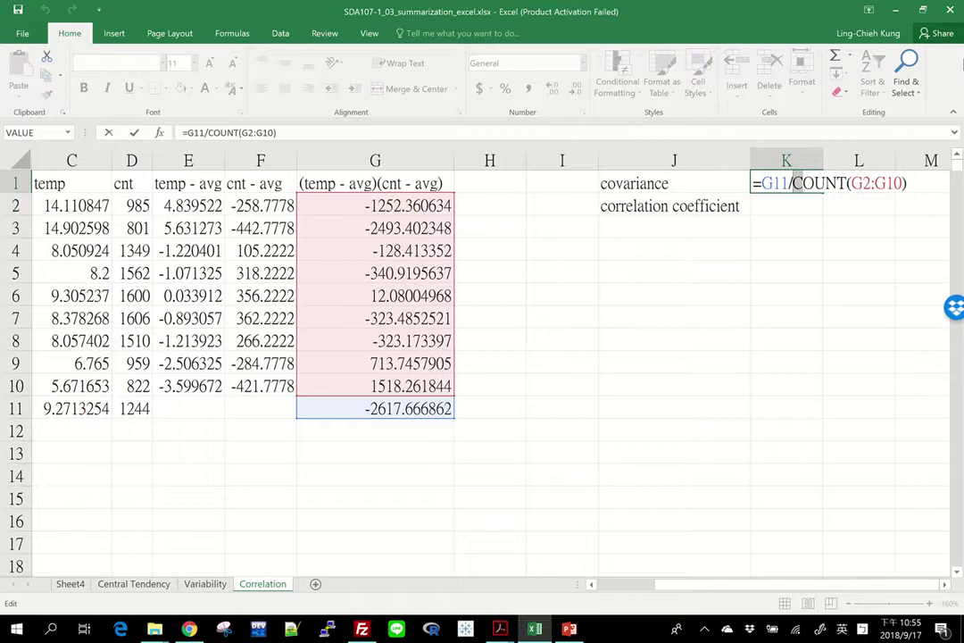
{"action": "left_click", "coordinate": [788, 183]}
{"action": "type", "text": "("}
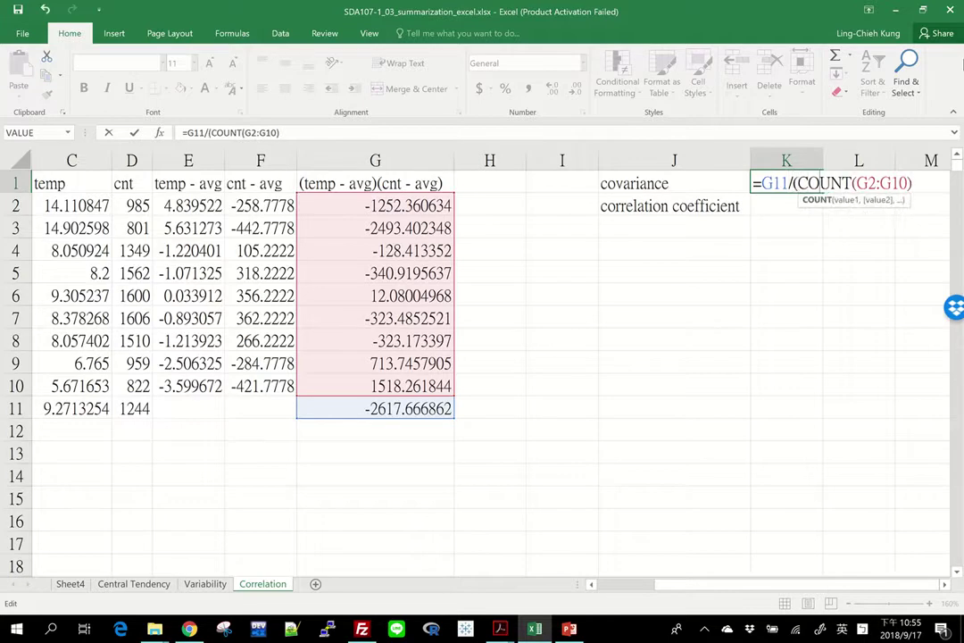
{"action": "key", "text": "Right"}
{"action": "key", "text": "Right"}
{"action": "key", "text": "Right"}
{"action": "key", "text": "Right"}
{"action": "key", "text": "Right"}
{"action": "key", "text": "Right"}
{"action": "key", "text": "Right"}
{"action": "key", "text": "Right"}
{"action": "key", "text": "Right"}
{"action": "key", "text": "Right"}
{"action": "key", "text": "Right"}
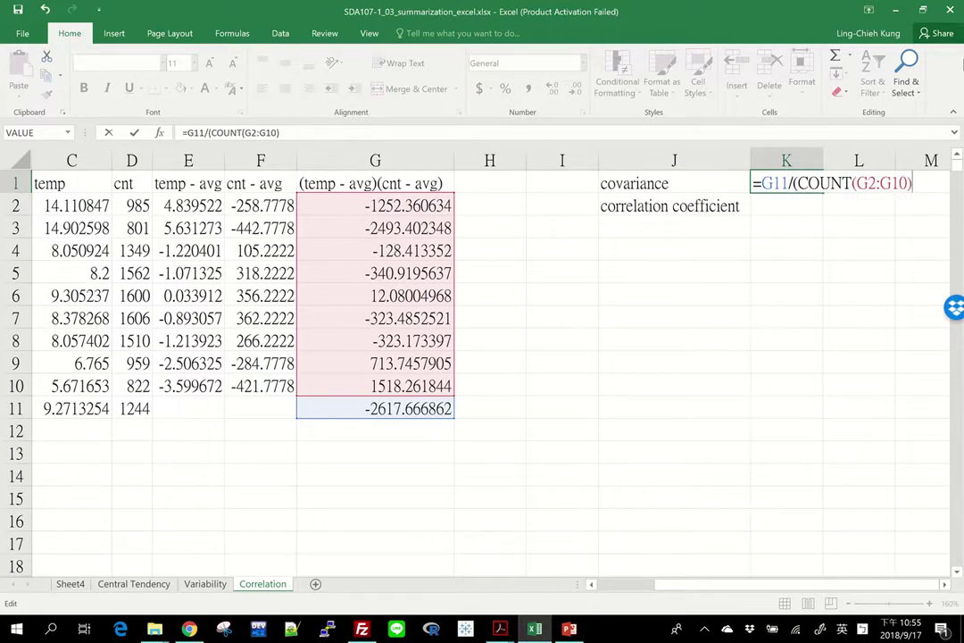
{"action": "type", "text": "- 1)"}
{"action": "key", "text": "Return"}
Change the function in L1 to COVARIANCE.S, keeping the ranges C2:C10 and D2:D10.
{"action": "key", "text": "Up"}
{"action": "key", "text": "Right"}
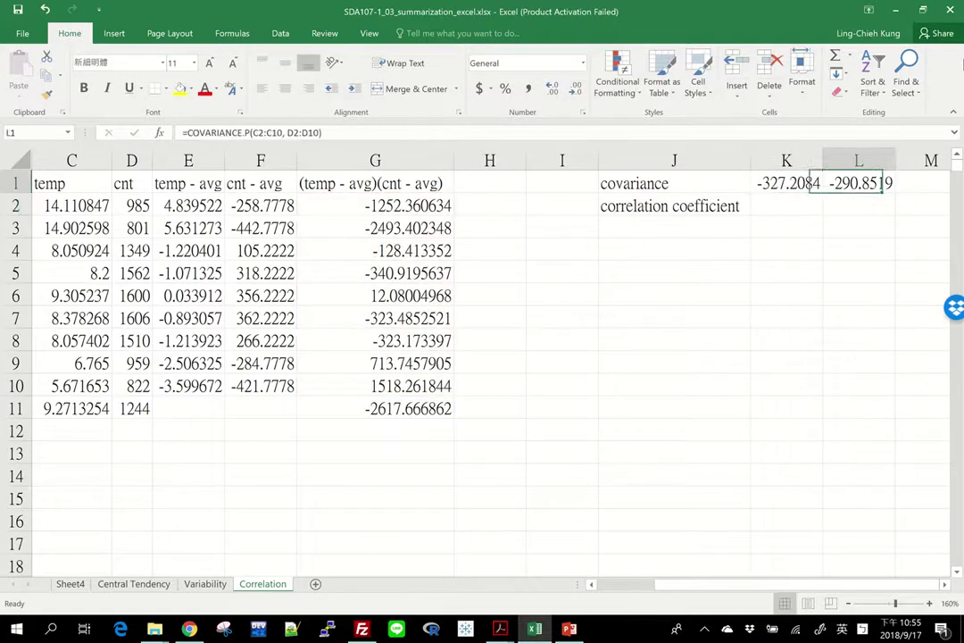
{"action": "key", "text": "F2"}
{"action": "left_click", "coordinate": [940, 206]}
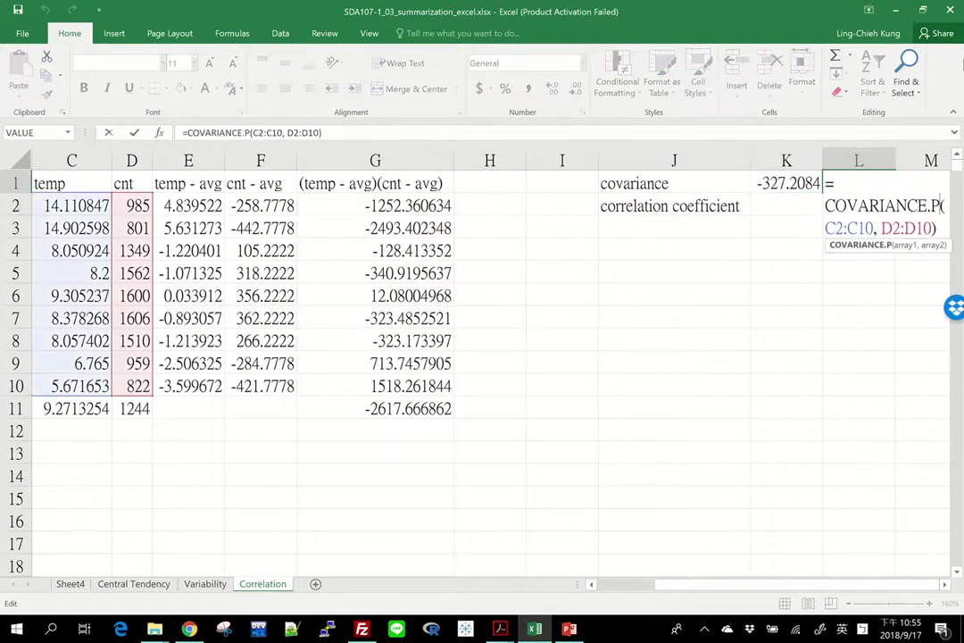
{"action": "key", "text": "BackSpace"}
{"action": "type", "text": "S"}
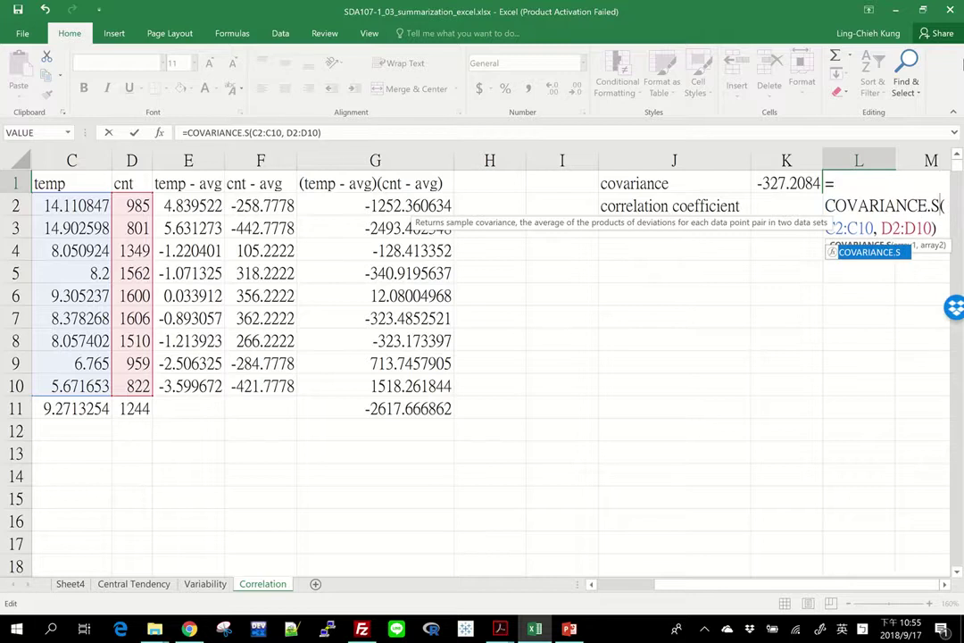
{"action": "key", "text": "Return"}
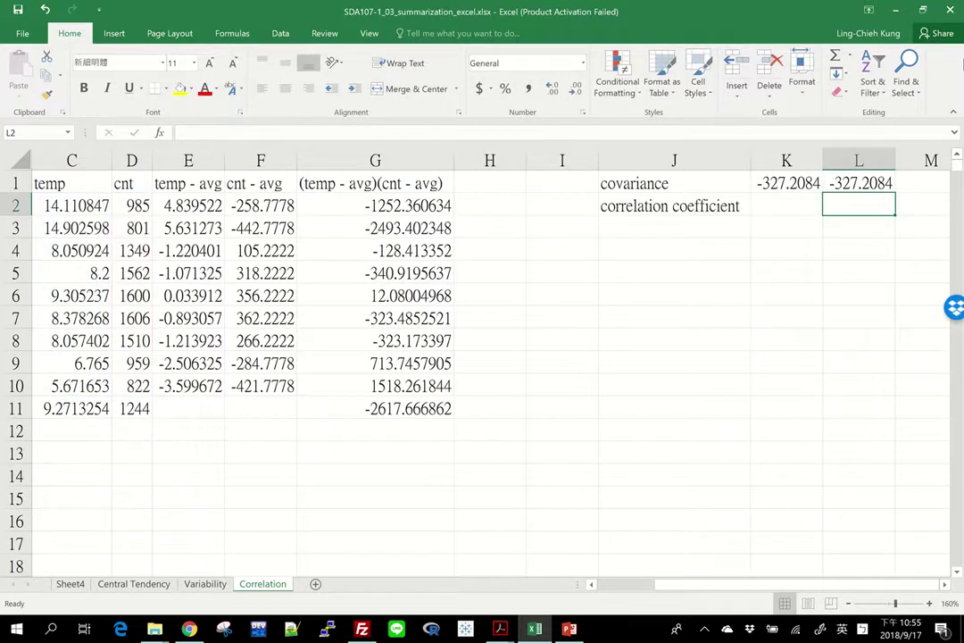
Undo the sample covariance changes in L1 and K1 and select K2.
{"action": "key", "text": "ctrl+z"}
{"action": "key", "text": "ctrl+z"}
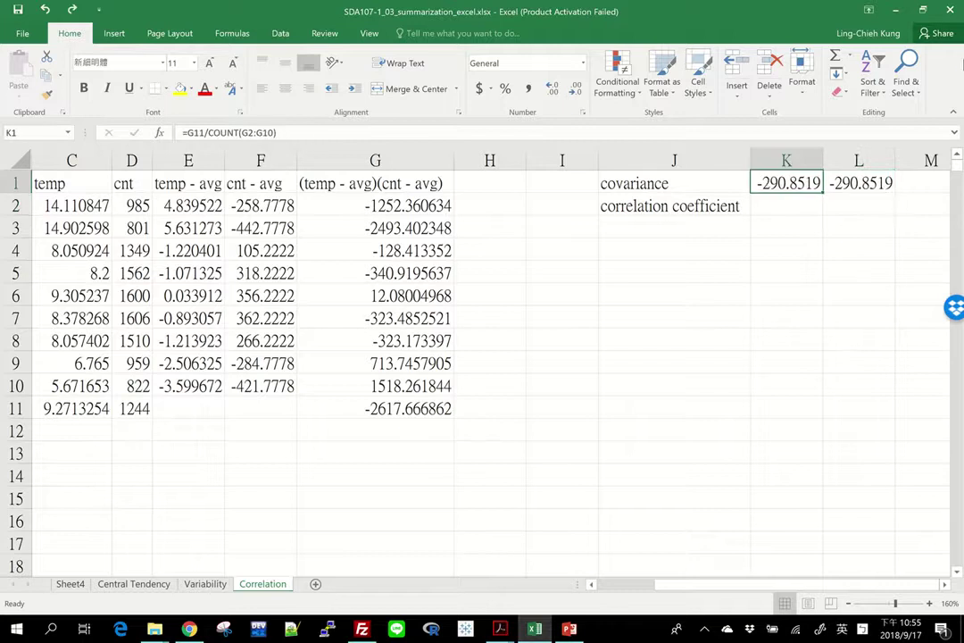
{"action": "key", "text": "Down"}
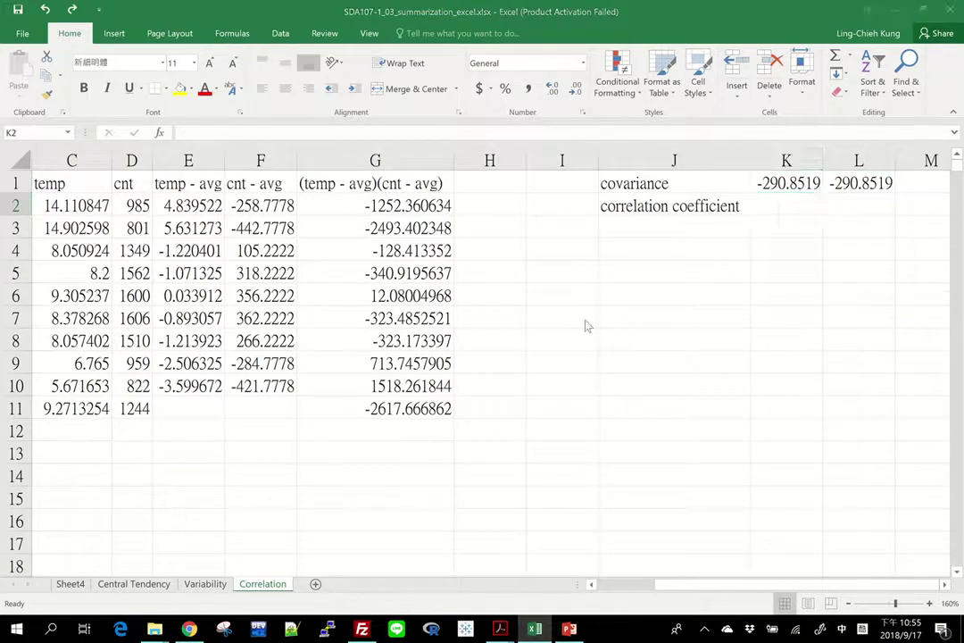
Switch to SDA107-1_03_summarization.pdf in Acrobat Reader, read the Correlation coefficients definition on page 31, and return to the Excel workbook.
{"action": "key", "text": "alt+Tab"}
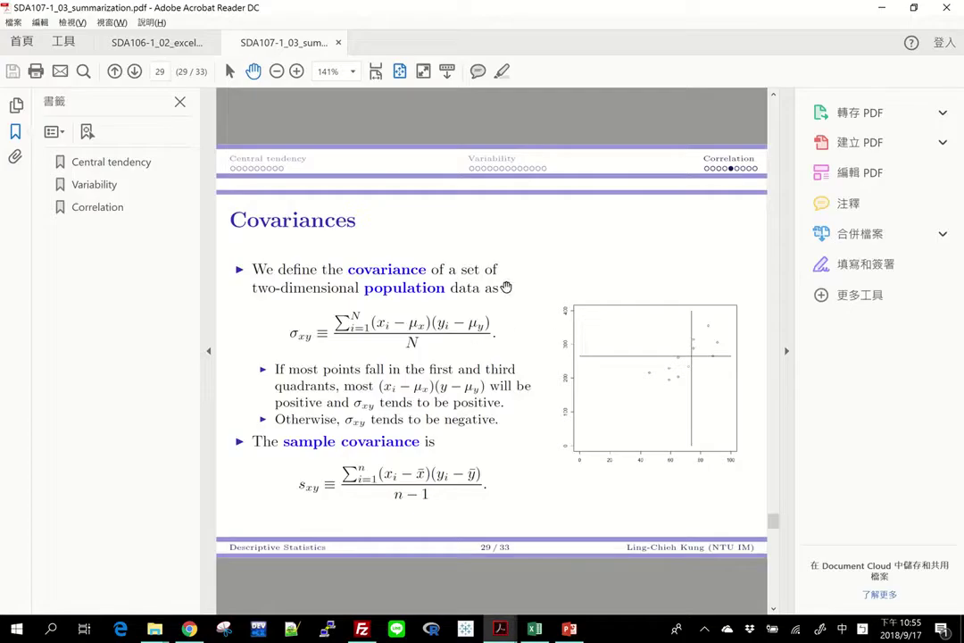
{"action": "scroll", "coordinate": [522, 296], "scroll_direction": "down", "scroll_amount": 1}
{"action": "scroll", "coordinate": [440, 252], "scroll_direction": "down", "scroll_amount": 1}
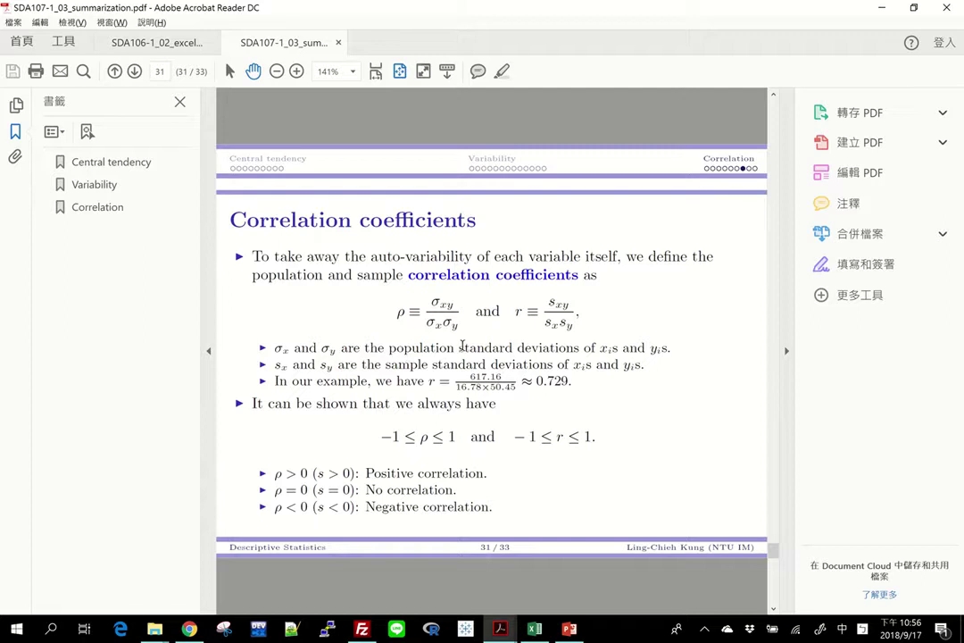
{"action": "key", "text": "alt+Tab"}
Calculate the population standard deviation of temp in C12 with =STDEV.P(C2:C10).
{"action": "left_click", "coordinate": [70, 430]}
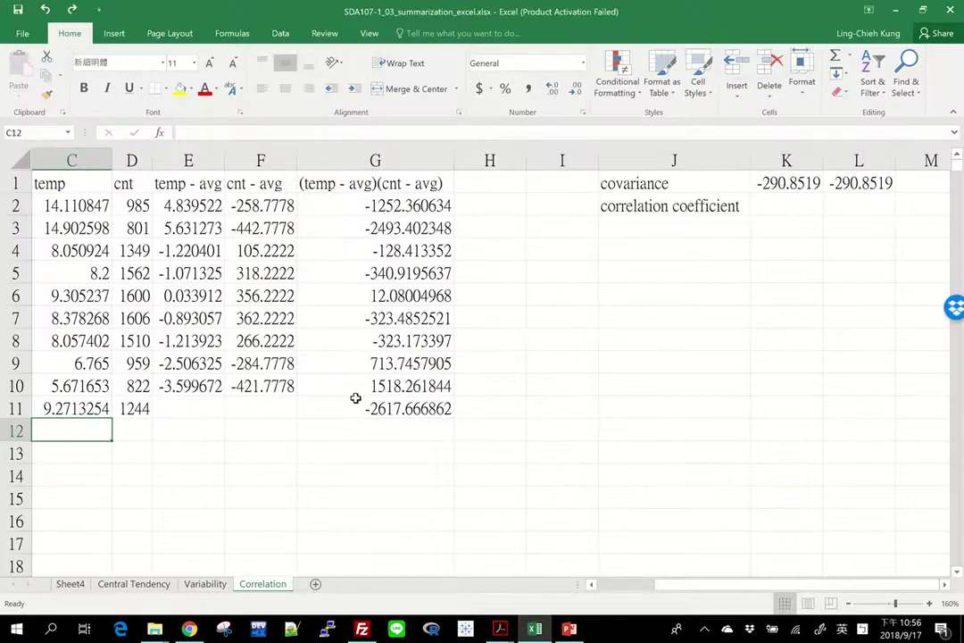
{"action": "scroll", "coordinate": [356, 398], "scroll_direction": "left", "scroll_amount": 2}
{"action": "type", "text": "="}
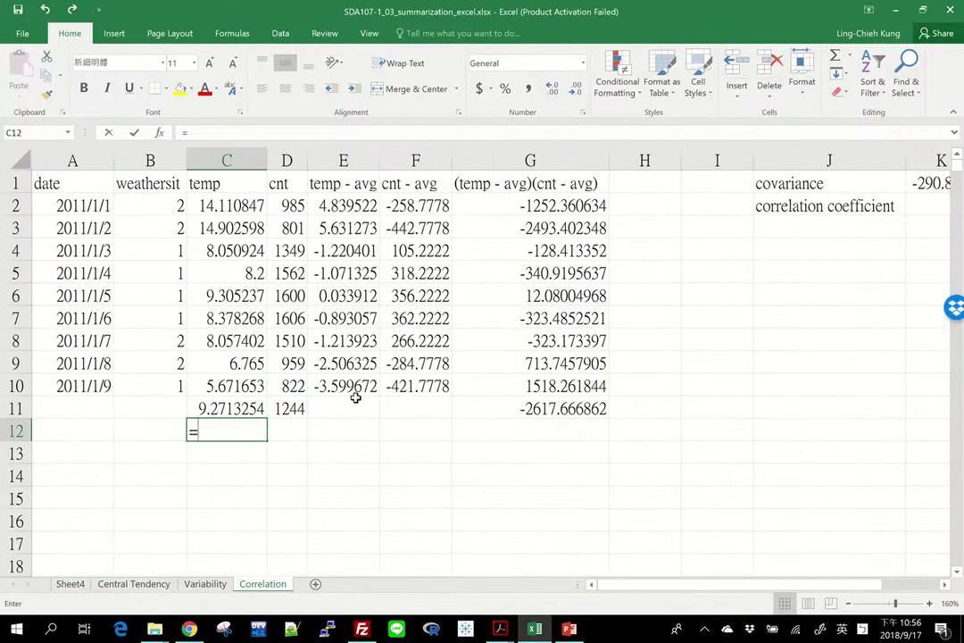
{"action": "type", "text": "std"}
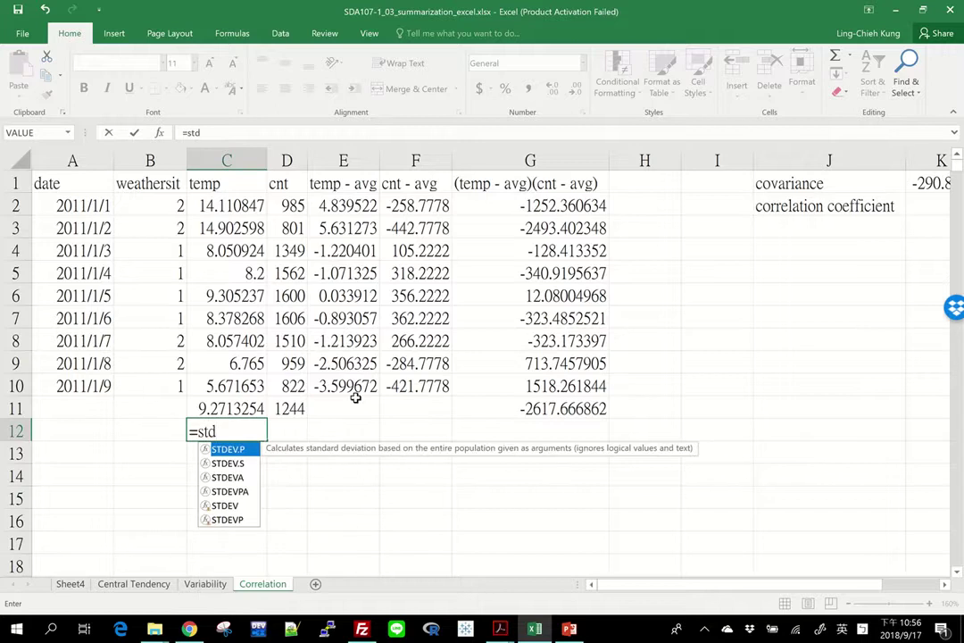
{"action": "key", "text": "Tab"}
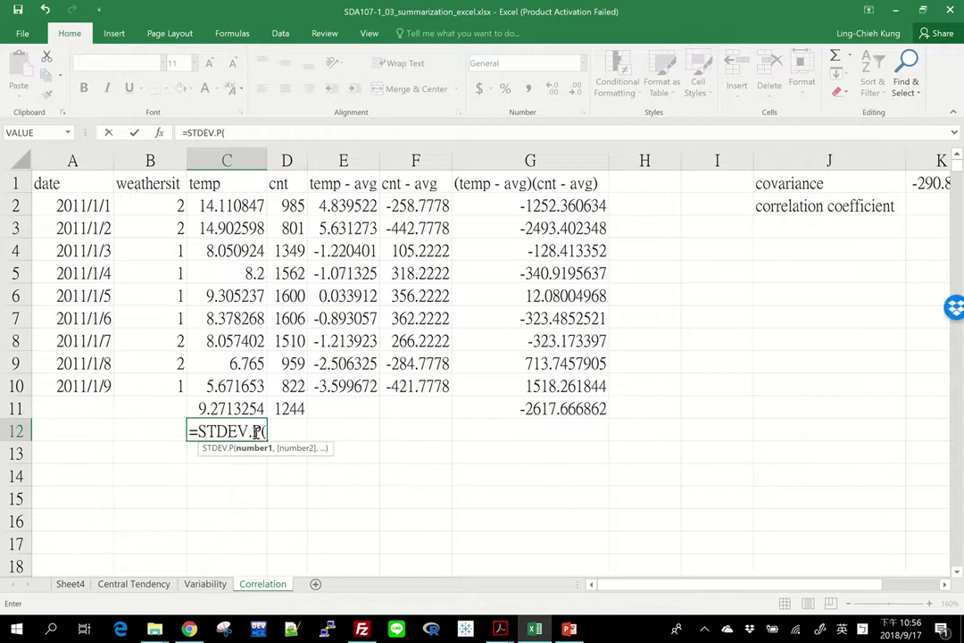
{"action": "left_click", "coordinate": [211, 201]}
{"action": "left_click_drag", "start_coordinate": [239, 275], "coordinate": [241, 368]}
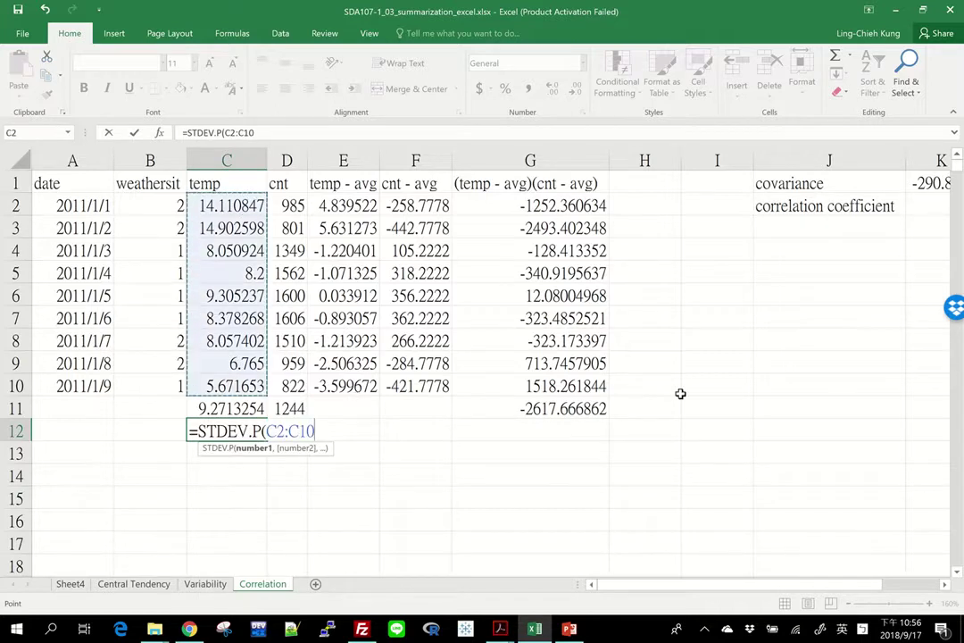
{"action": "type", "text": ")"}
{"action": "key", "text": "Return"}
Calculate the population standard deviation of cnt in D12 using STDEV.P on D2:D10.
{"action": "key", "text": "Up"}
{"action": "key", "text": "Right"}
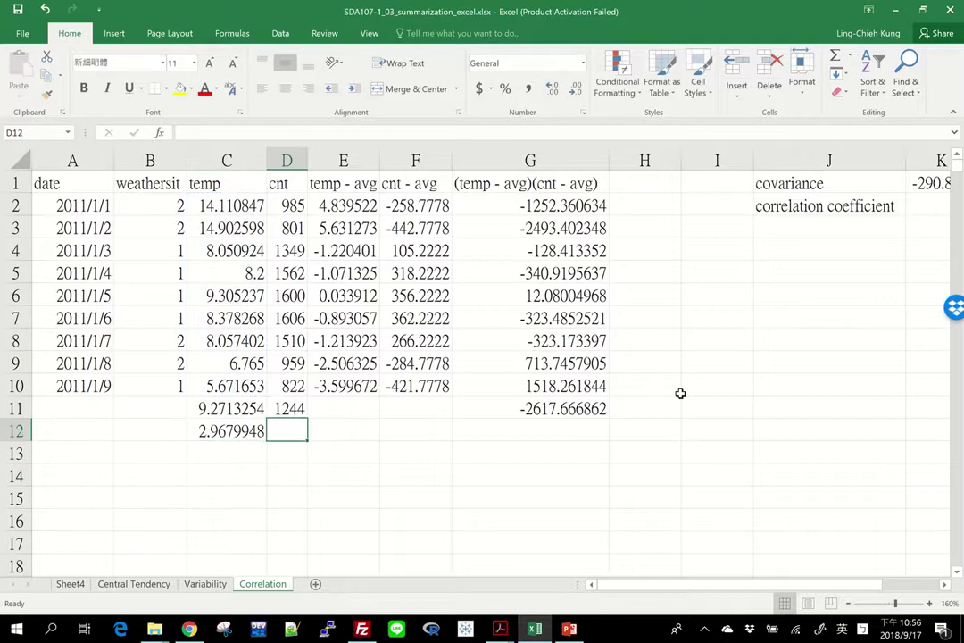
{"action": "type", "text": "=std"}
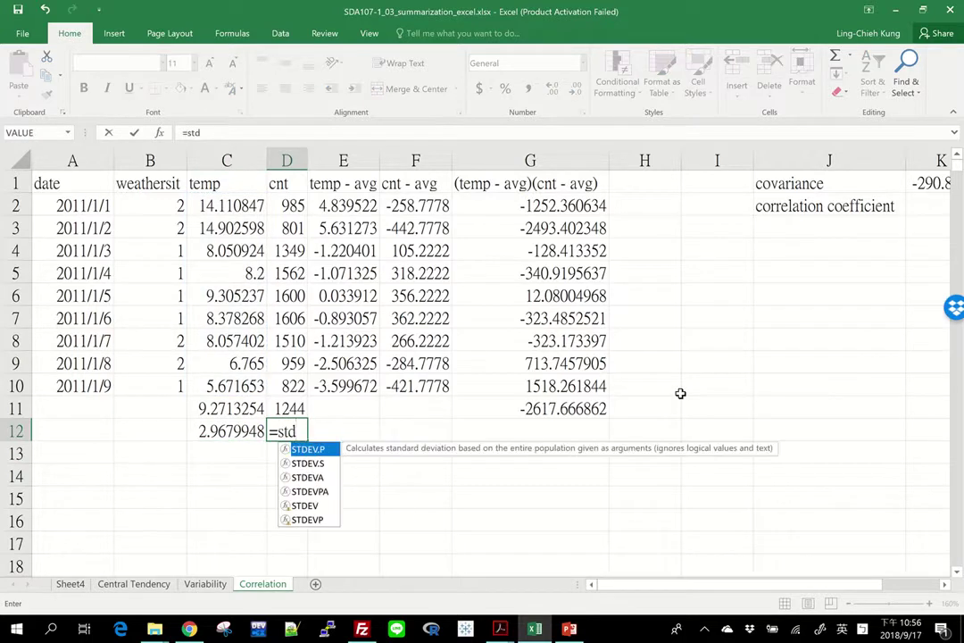
{"action": "key", "text": "Tab"}
{"action": "left_click_drag", "start_coordinate": [276, 212], "coordinate": [288, 363]}
{"action": "key", "text": "Return"}
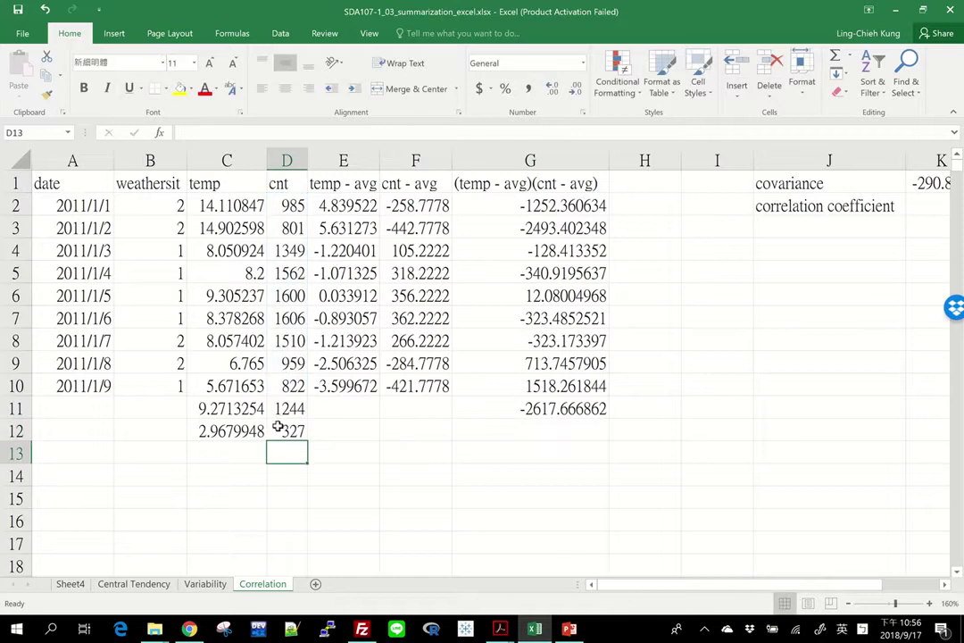
{"action": "left_click", "coordinate": [277, 428]}
Calculate the correlation coefficient in K2 with =K1 / (C12 * D12) and check the entered formula.
{"action": "left_click_drag", "start_coordinate": [630, 585], "coordinate": [684, 585]}
{"action": "left_click", "coordinate": [784, 206]}
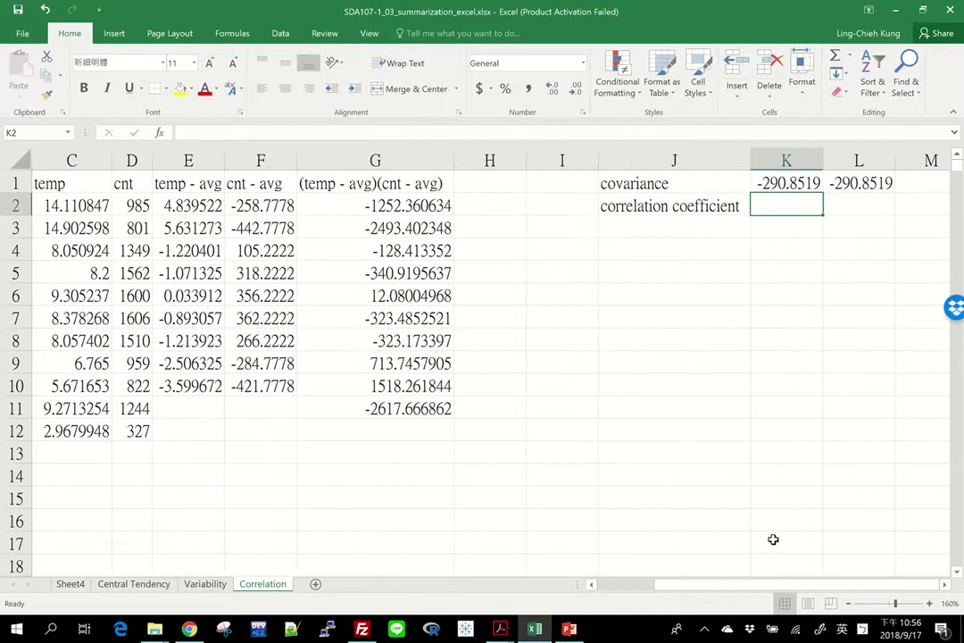
{"action": "type", "text": "="}
{"action": "key", "text": "Up"}
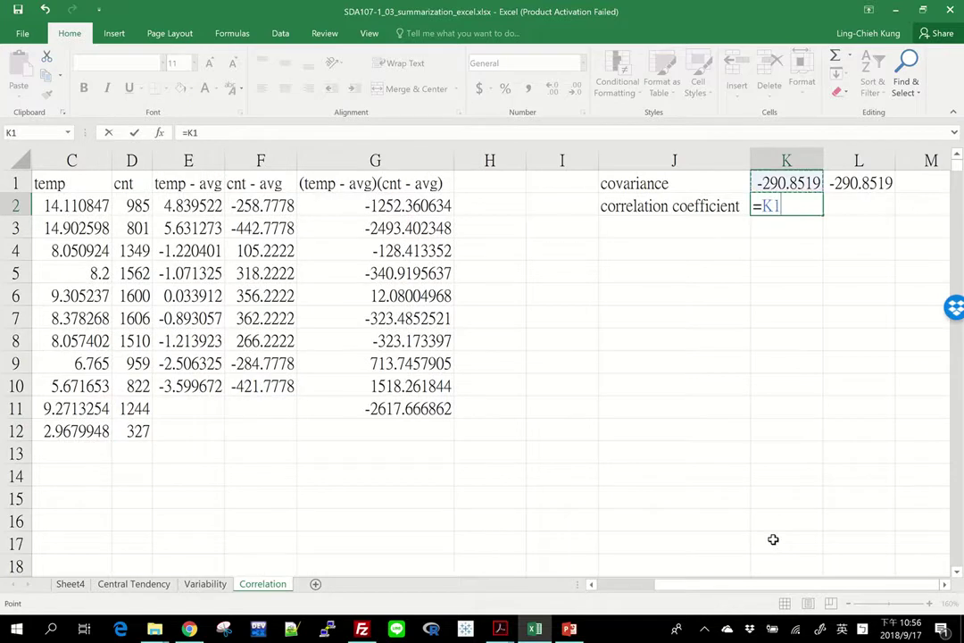
{"action": "type", "text": "/ ("}
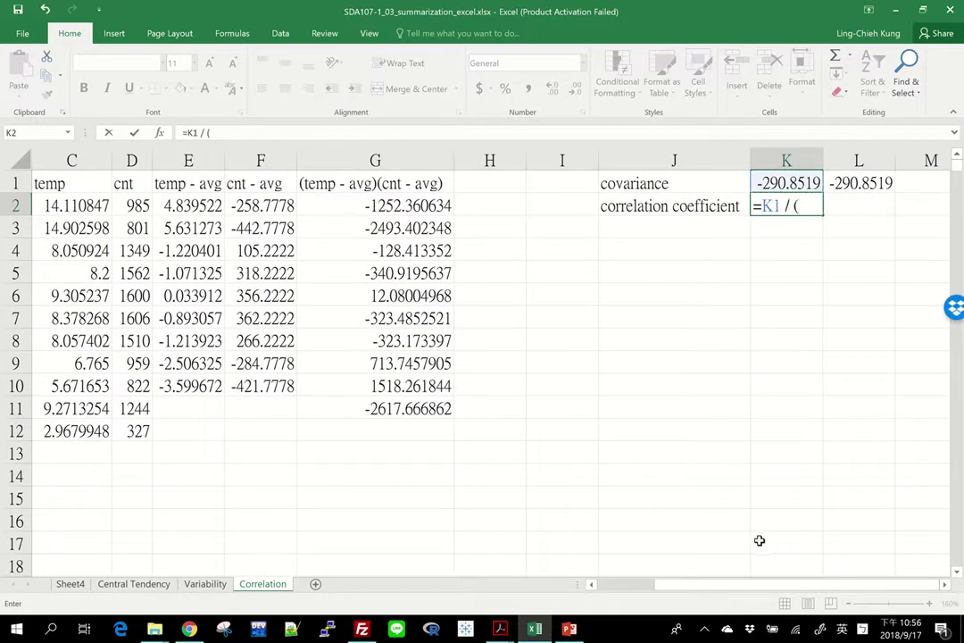
{"action": "left_click", "coordinate": [94, 431]}
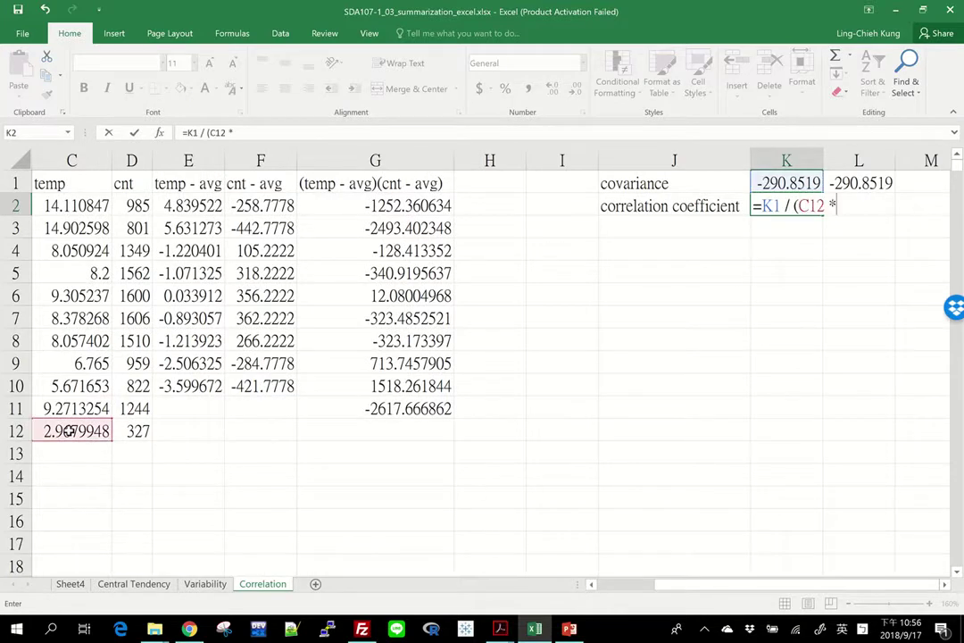
{"action": "type", "text": "*"}
{"action": "left_click", "coordinate": [136, 430]}
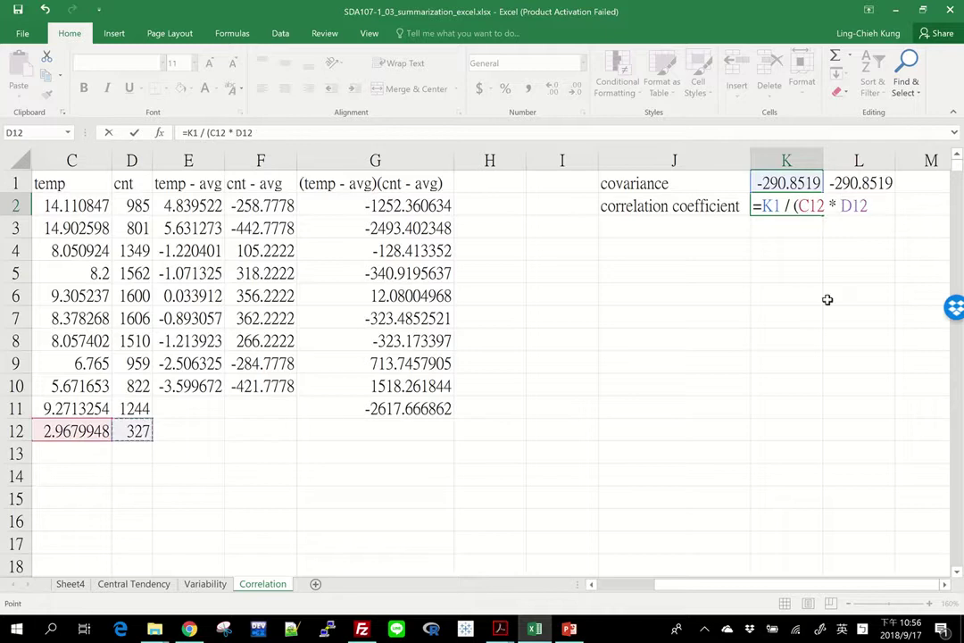
{"action": "type", "text": ")"}
{"action": "key", "text": "Return"}
{"action": "left_click", "coordinate": [807, 209]}
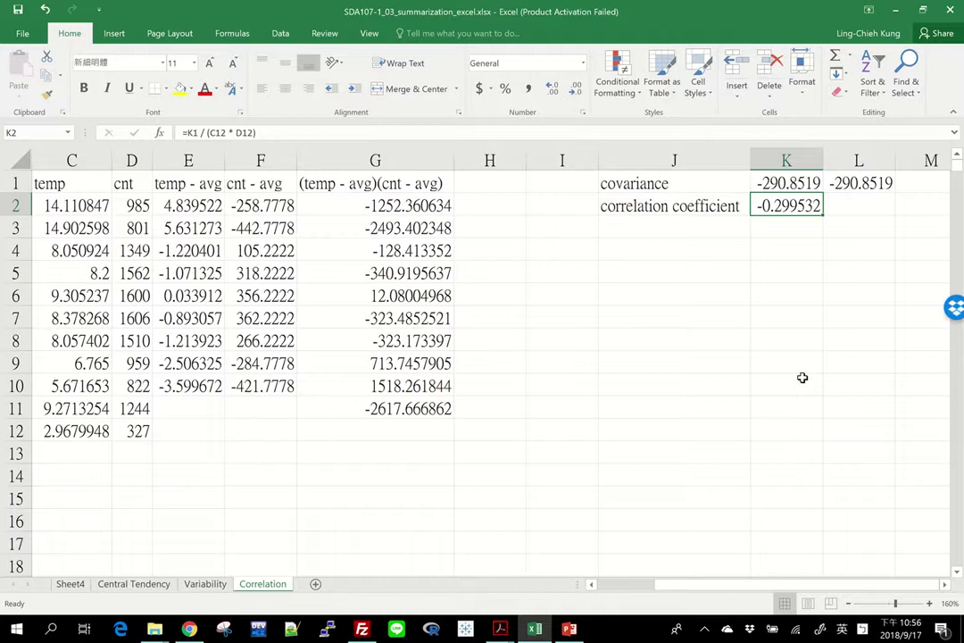
Calculate the correlation coefficient with the built-in function in L2 as =CORREL(C2:C11, D2:D11).
{"action": "key", "text": "Right"}
{"action": "type", "text": "=cor"}
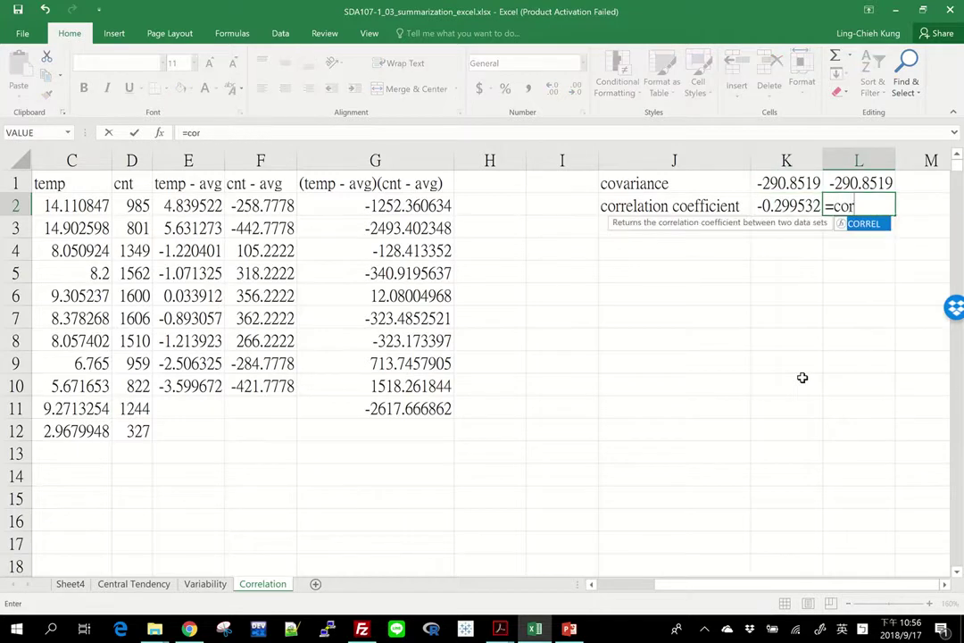
{"action": "type", "text": "rel"}
{"action": "type", "text": "("}
{"action": "left_click_drag", "start_coordinate": [89, 206], "coordinate": [80, 407]}
{"action": "type", "text": ","}
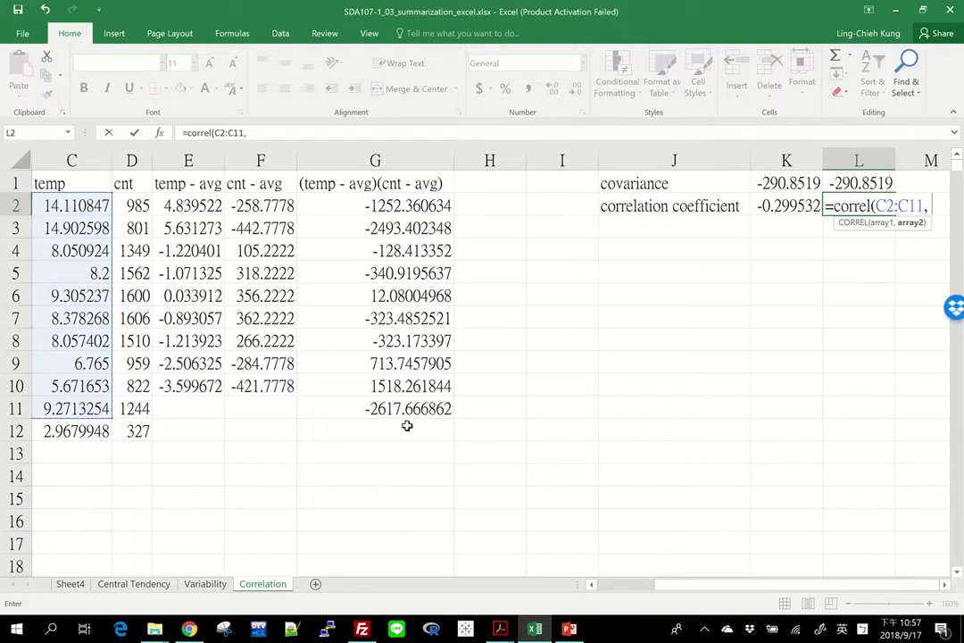
{"action": "left_click_drag", "start_coordinate": [132, 205], "coordinate": [135, 409]}
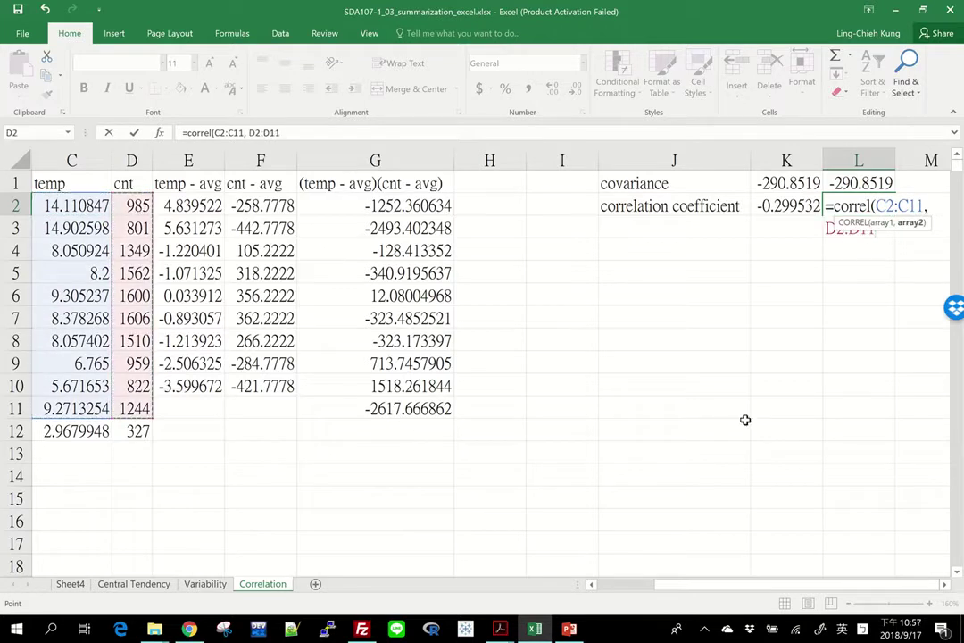
{"action": "key", "text": "Return"}
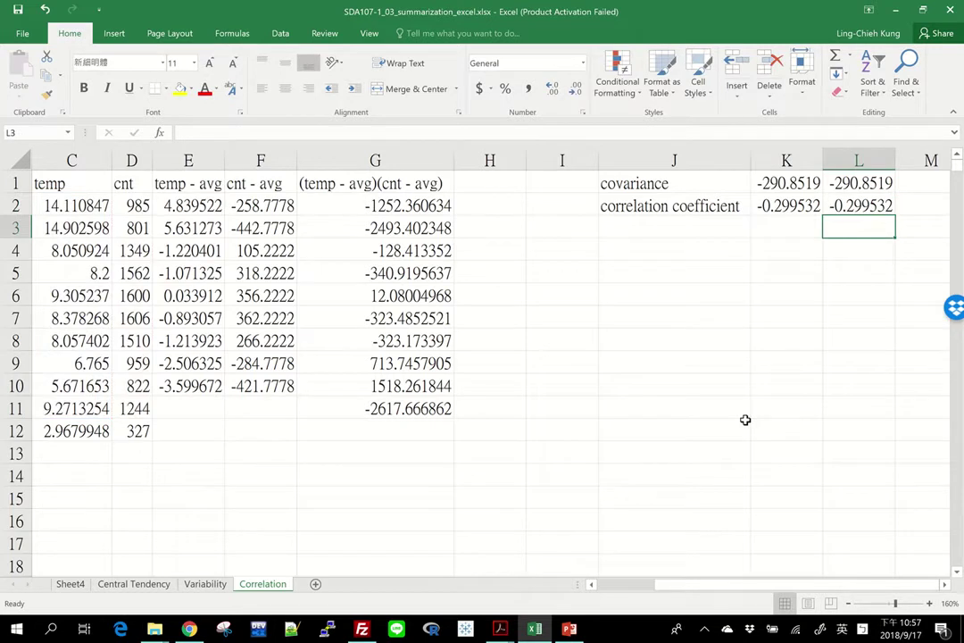
Compare the manual correlation coefficient in K2 with the CORREL result in L2, and review the built-in function results in L1:L2.
{"action": "key", "text": "Up"}
{"action": "key", "text": "Left"}
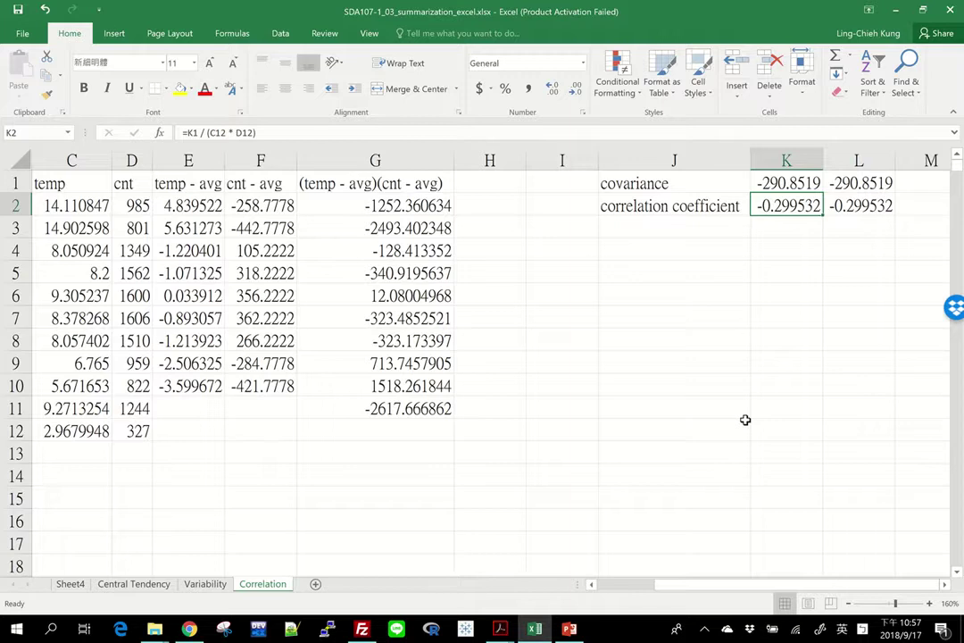
{"action": "key", "text": "Right"}
{"action": "key", "text": "shift+F10"}
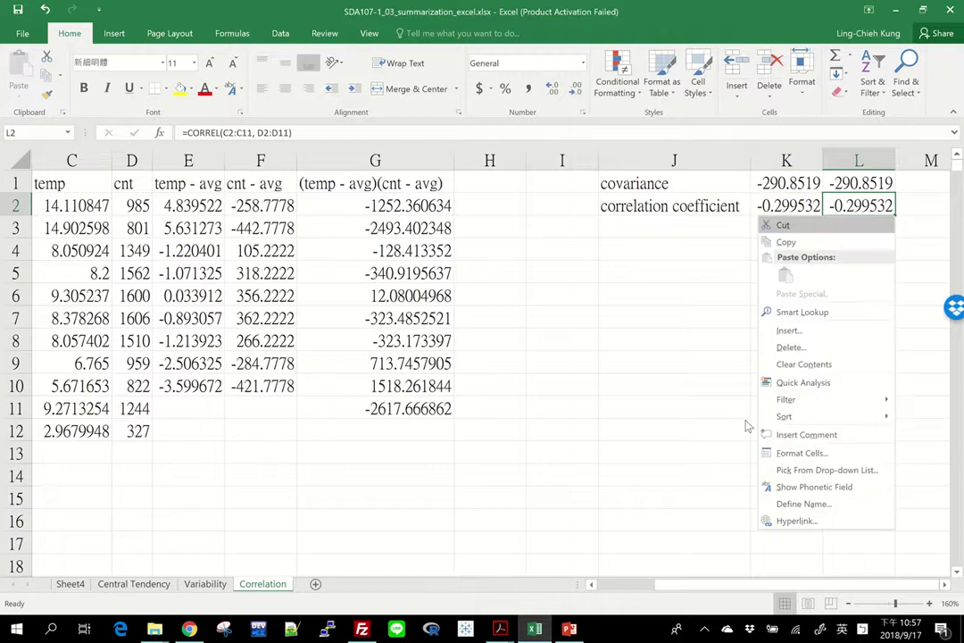
{"action": "key", "text": "Escape"}
{"action": "key", "text": "Left"}
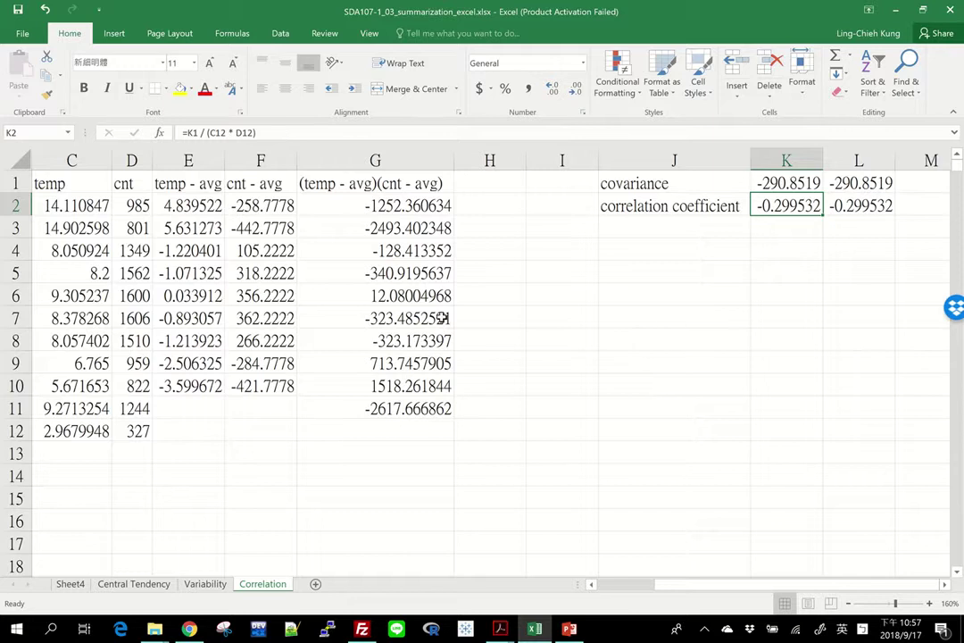
{"action": "left_click_drag", "start_coordinate": [876, 181], "coordinate": [877, 207]}
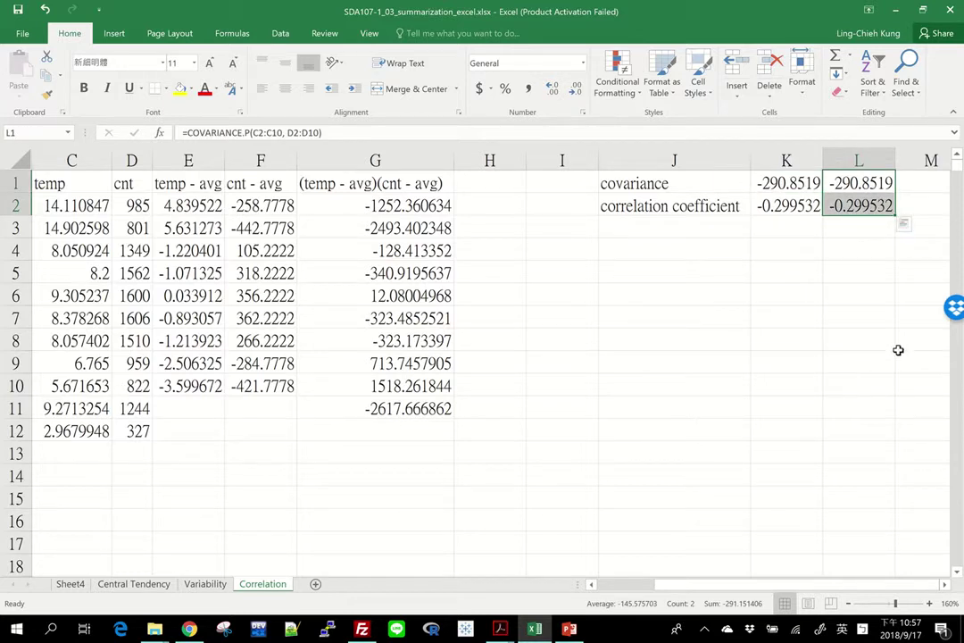